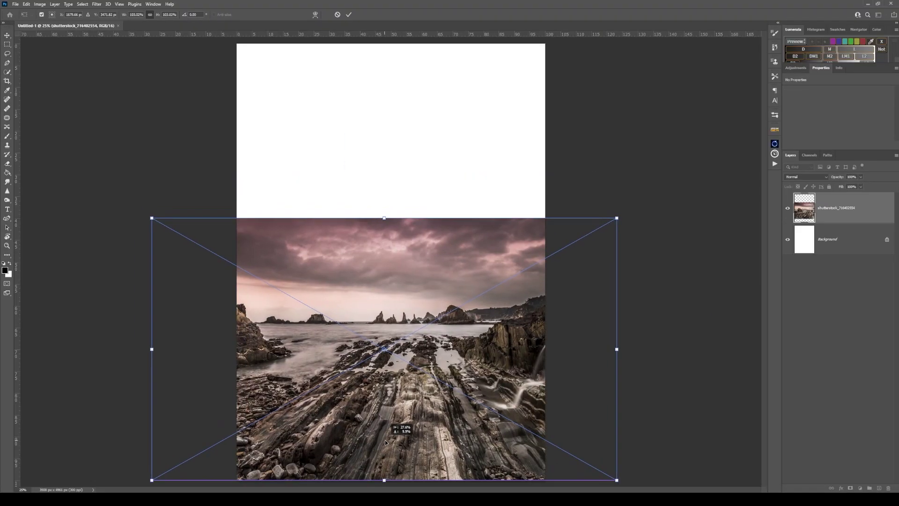
- Place and scale the two rocky photos, then copy the selected rocks onto their own layer
key("Return")
left_click_drag(528, 211, 236, 169)
key("Return")
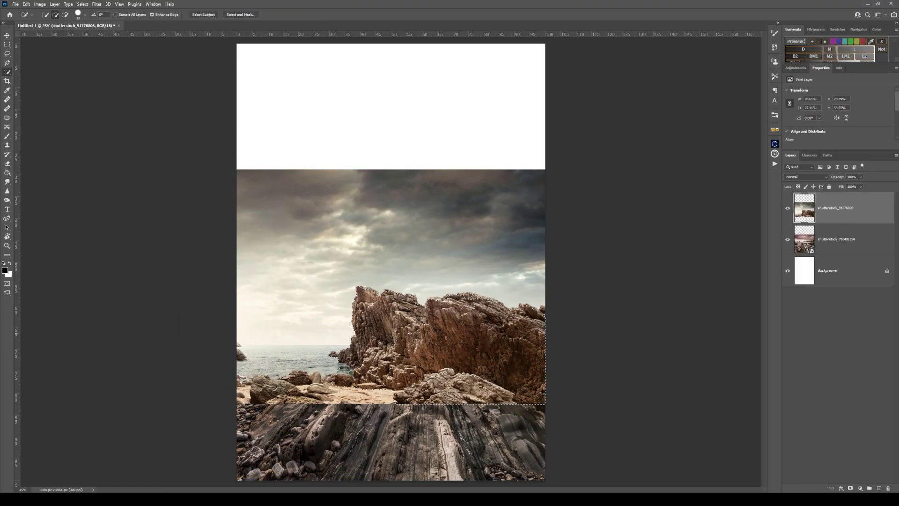
key("ctrl+j")
- Place the dragon into the composite and enlarge it
key("Return")
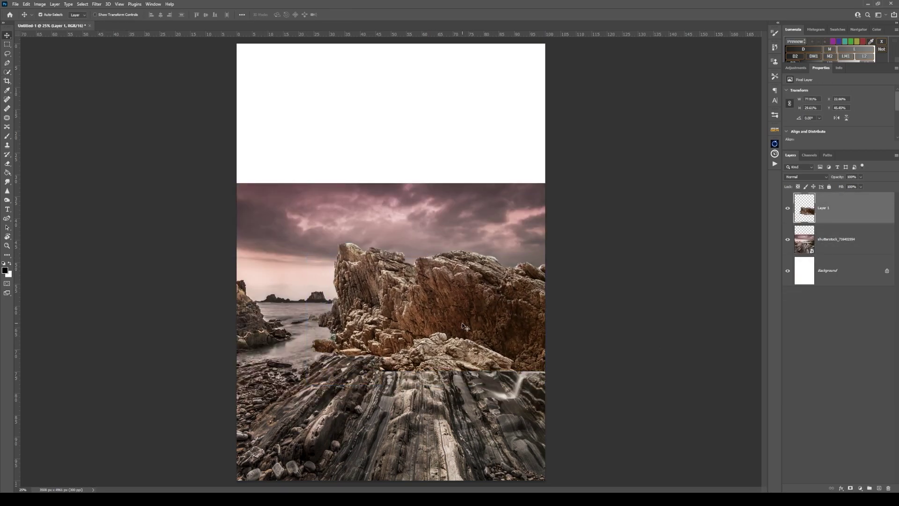
left_click_drag(544, 175, 623, 93)
key("Return")
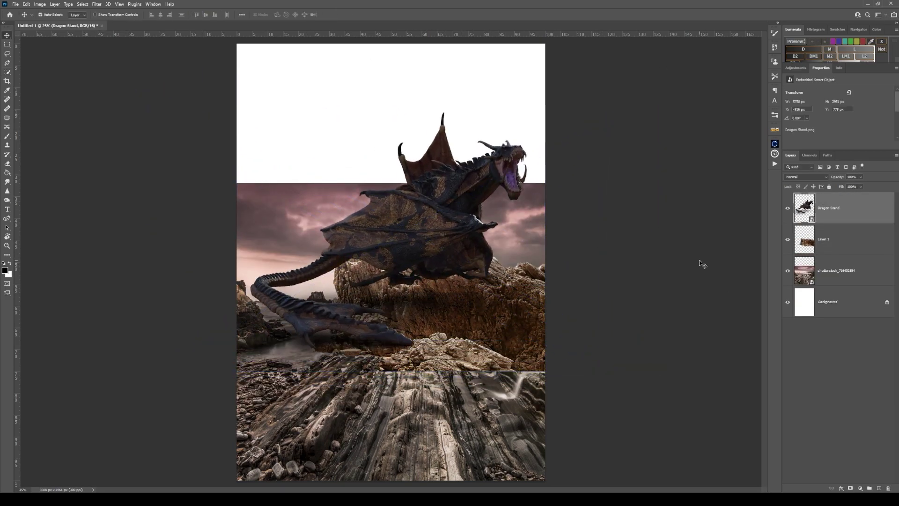
- Brighten the Dragon Stand smart object to +0.60 exposure in Camera Raw, save it, and move it up-left
double_click(804, 207)
left_click(96, 4)
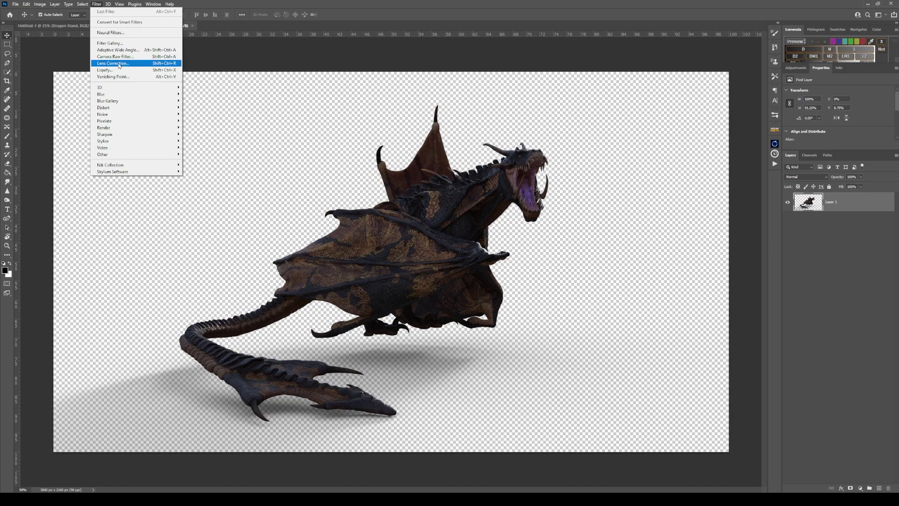
left_click(117, 60)
left_click_drag(823, 166, 828, 165)
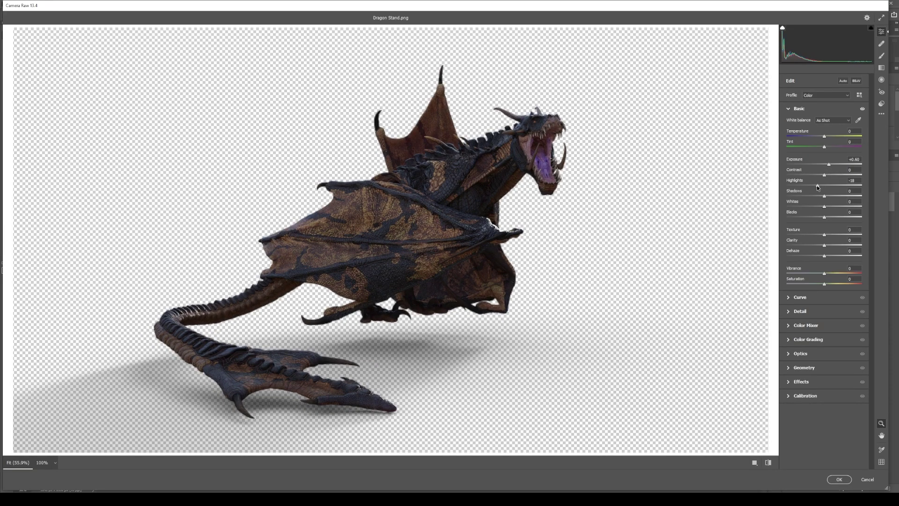
key("Return")
left_click(15, 4)
left_click(28, 80)
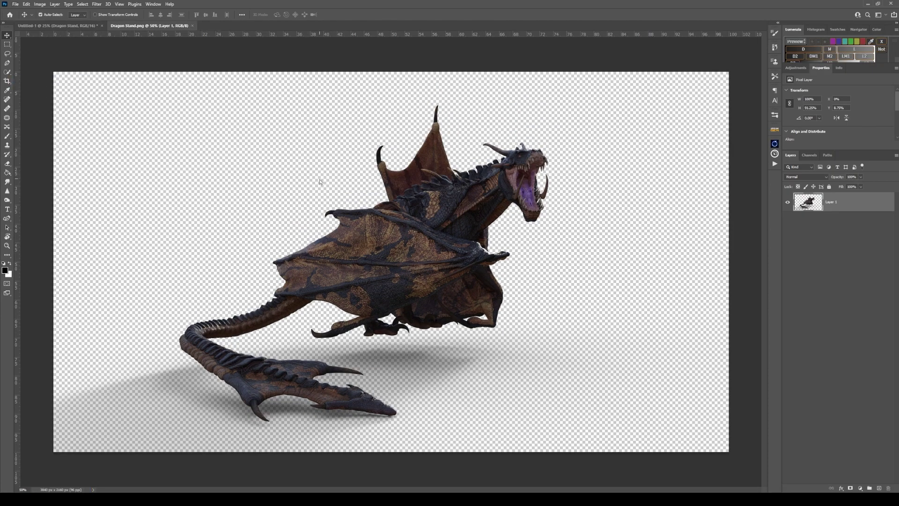
key("ctrl+Tab")
left_click_drag(261, 228, 256, 215)
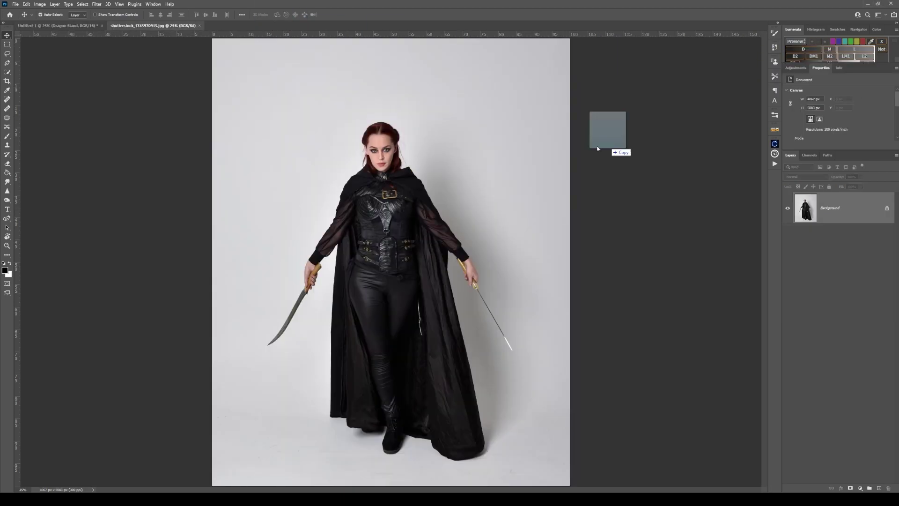
- Place the hooded cape photo over the woman and mask in the hood and feathers
left_click_drag(610, 133, 468, 210)
key("ctrl+plus")
key("ctrl+plus")
key("Return")
key("ctrl+0")
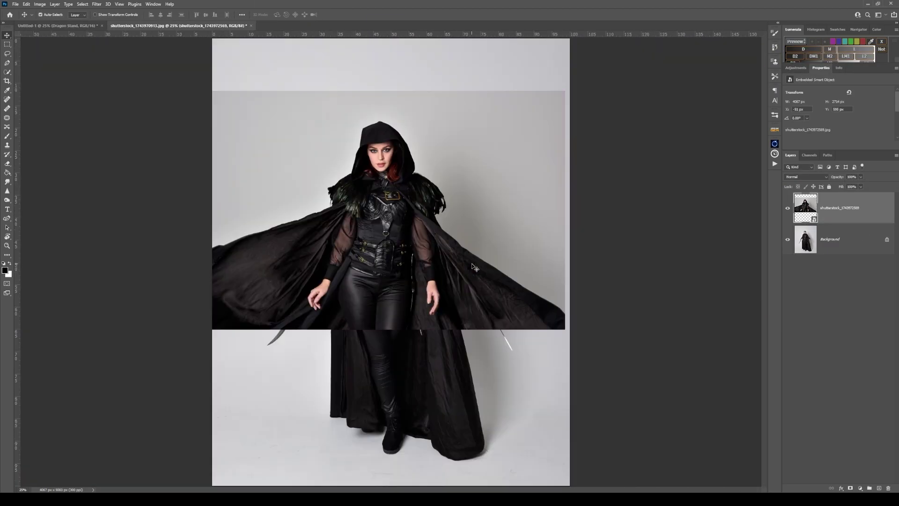
left_click(520, 184)
left_click_drag(519, 185, 520, 184)
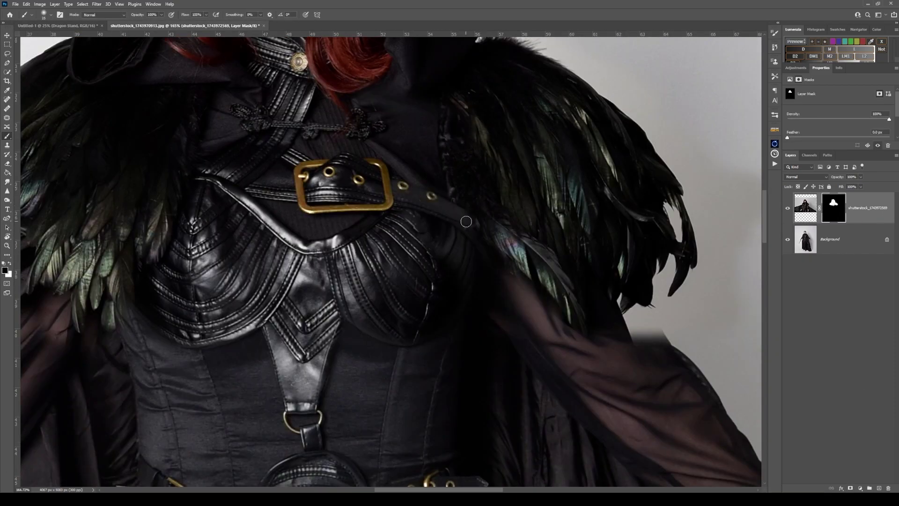
mouse_move(140, 286)
left_mouse_down()
mouse_move(462, 300)
mouse_move(282, 338)
left_mouse_up()
left_click_drag(244, 388, 28, 370)
key("ctrl+minus")
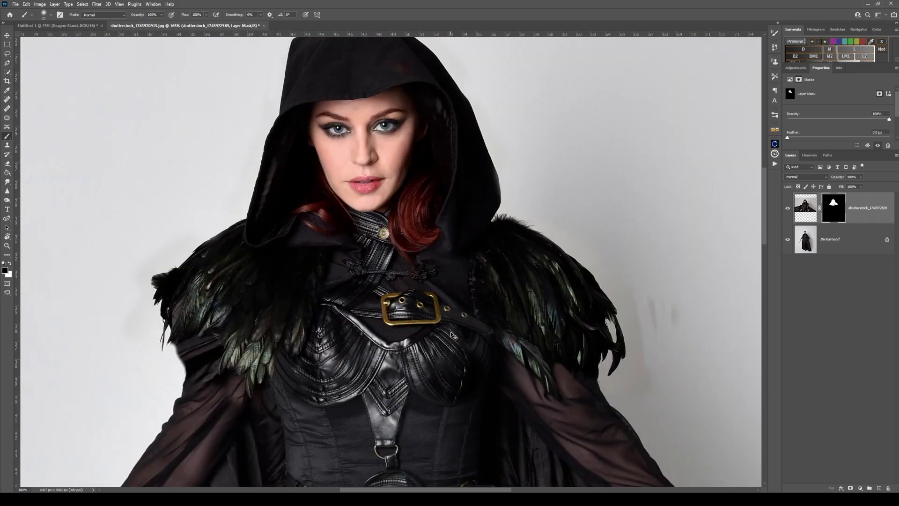
key("ctrl+minus")
- Stamp a merged layer, copy the feathers, and warp their lower edge upward
key("ctrl+shift+alt+e")
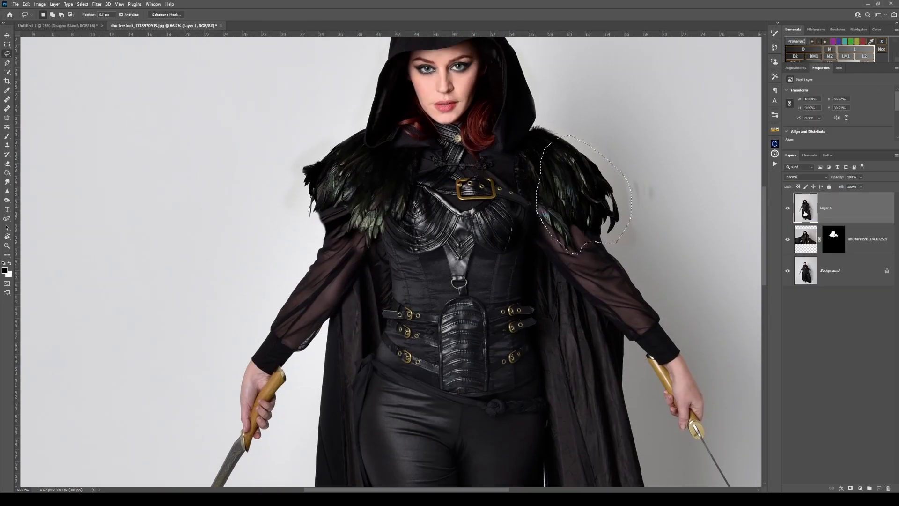
key("ctrl+j")
scroll(309, 201, "up", 5)
key("b")
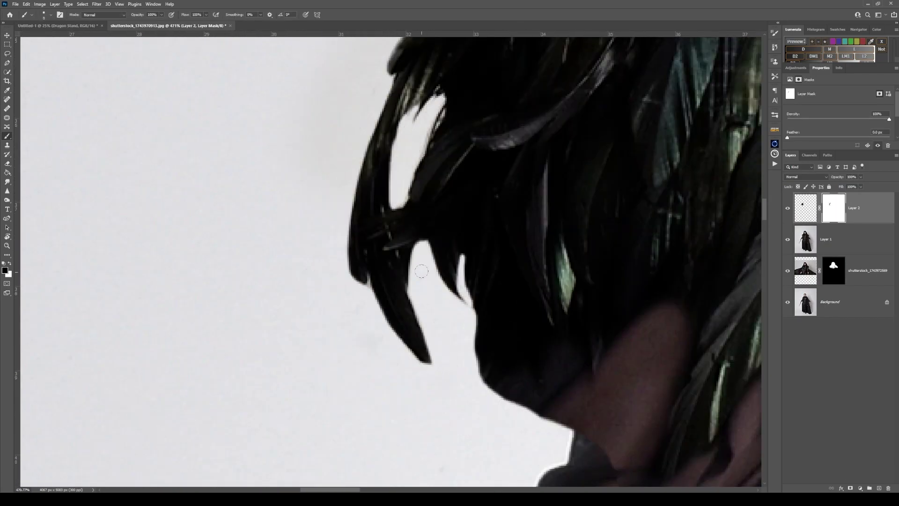
key("ctrl+0")
left_click(26, 3)
left_click(45, 157)
scroll(407, 234, "up", 3)
mouse_move(412, 402)
left_mouse_down()
mouse_move(408, 350)
mouse_move(417, 388)
left_mouse_up()
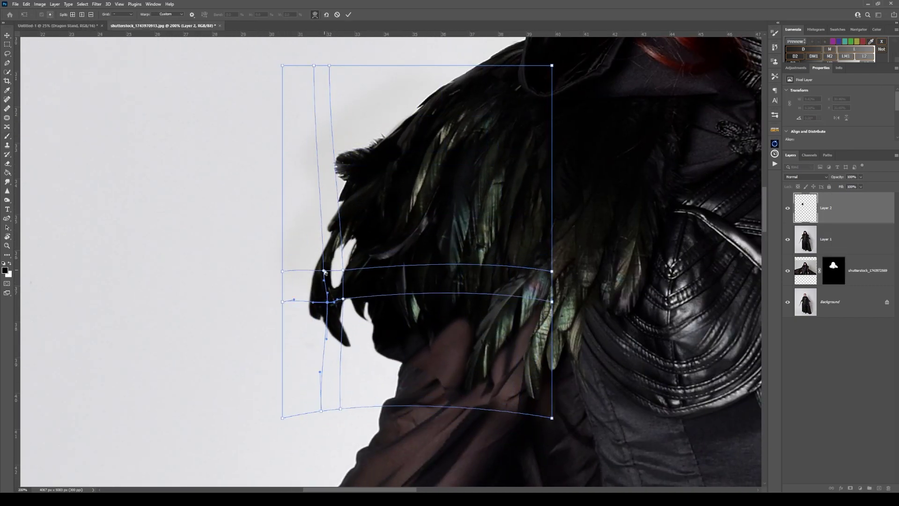
key("Return")
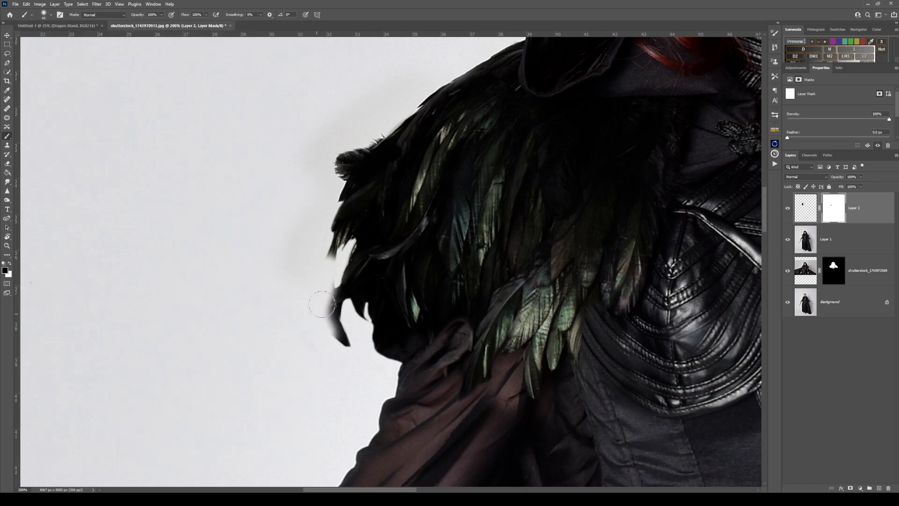
right_click(344, 323)
key("Escape")
- Create a new blank 1920x1080 document
key("ctrl+n")
key("Return")
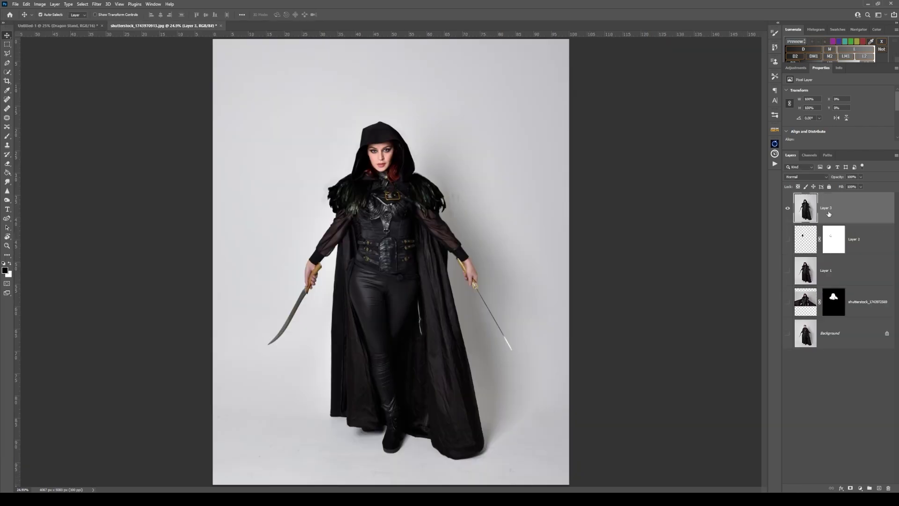
scroll(504, 335, "up", 5)
scroll(504, 335, "down", 5)
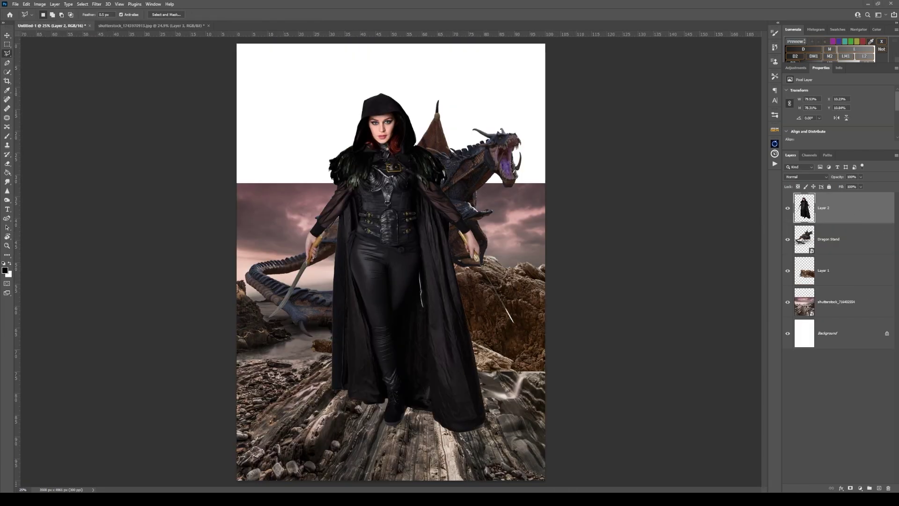
- Nudge the woman down and flip the dragon horizontally
left_click_drag(399, 270, 400, 282)
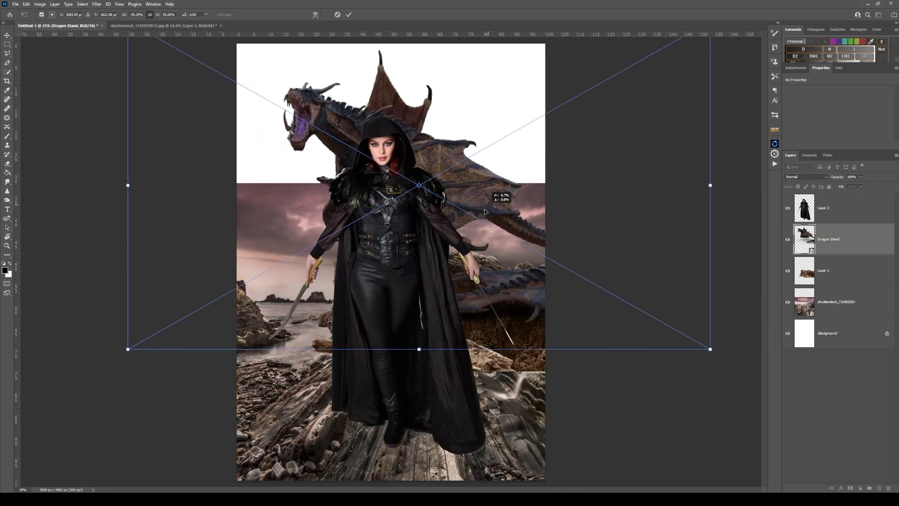
key("Return")
key("ctrl+z")
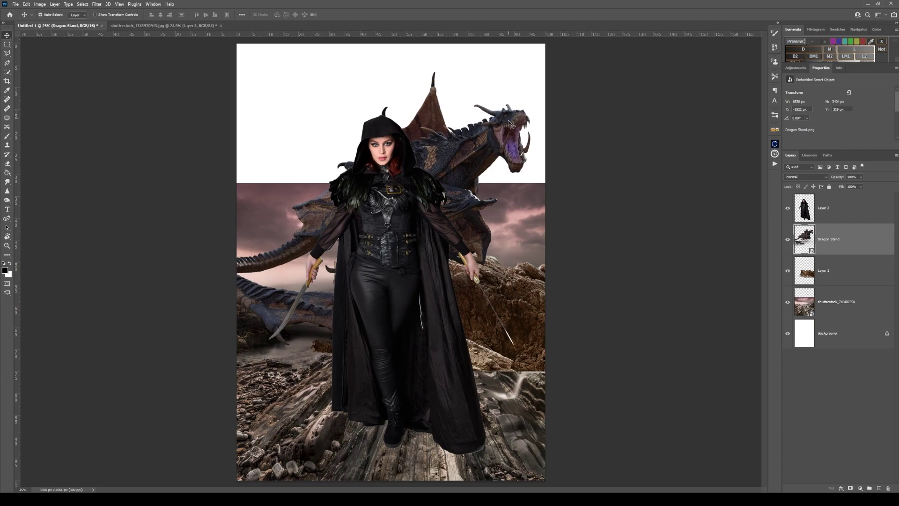
- Commit the flipped dragon, paste in the copied mountain peak, and give it a layer mask
key("ctrl+shift+z")
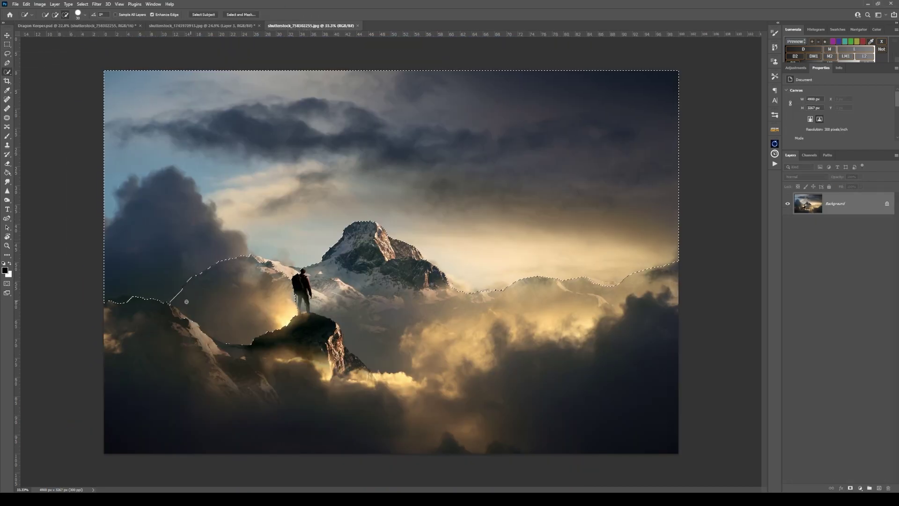
left_click(27, 4)
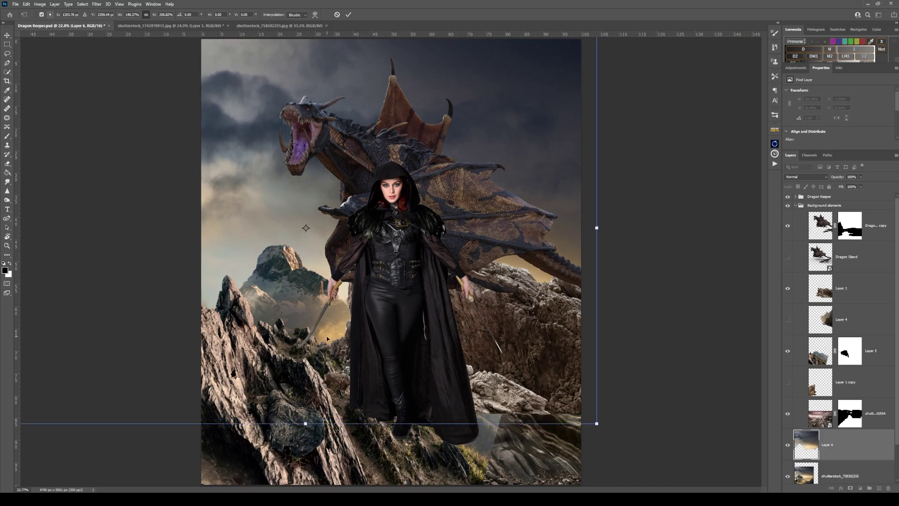
key("Return")
left_click(851, 488)
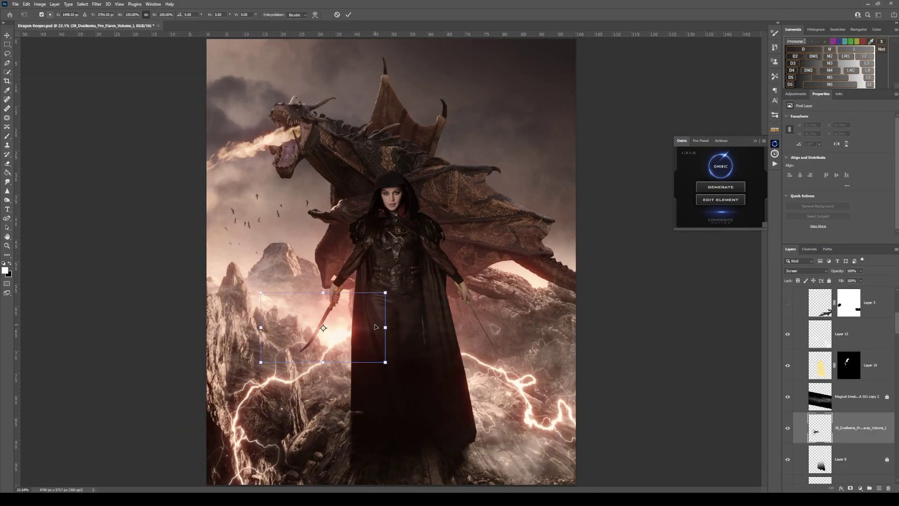
- Grade the whole image with Camera Raw colour grading and stretch the particle overlay downward
key("shift+ctrl+a")
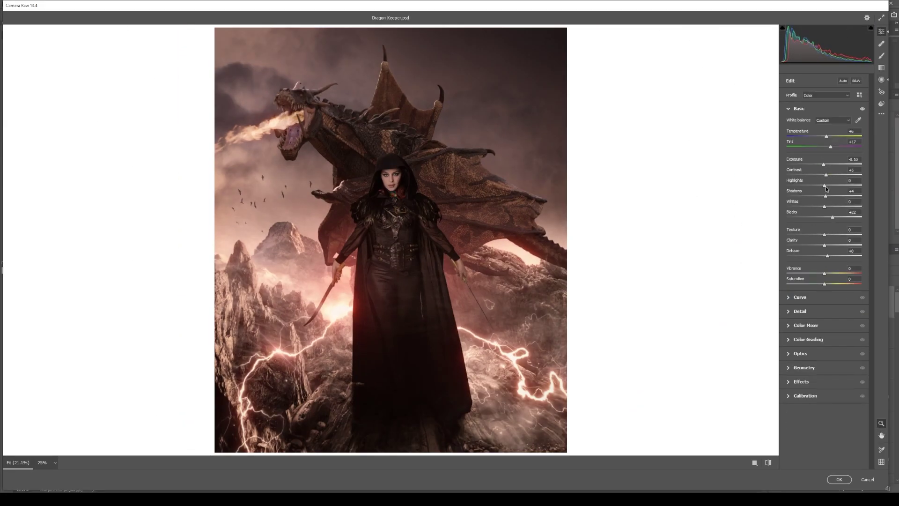
left_click(808, 175)
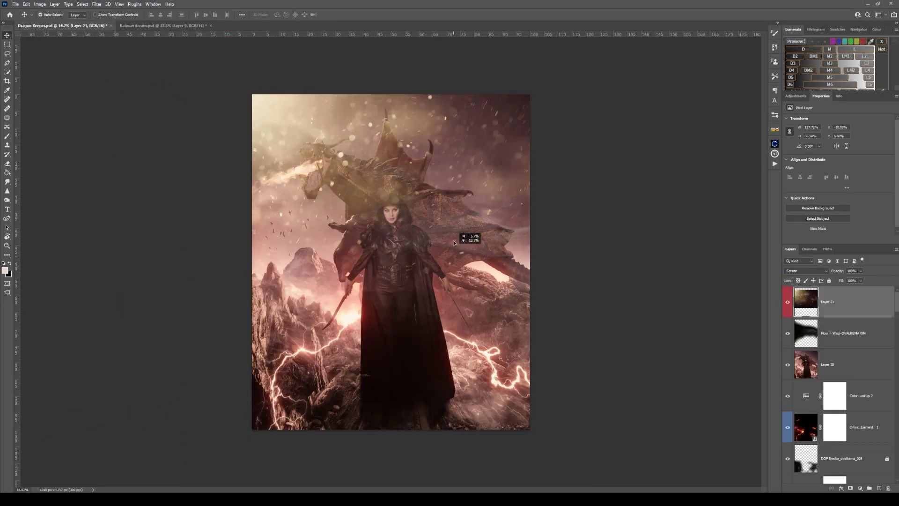
key("ctrl+t")
left_click_drag(420, 305, 407, 426)
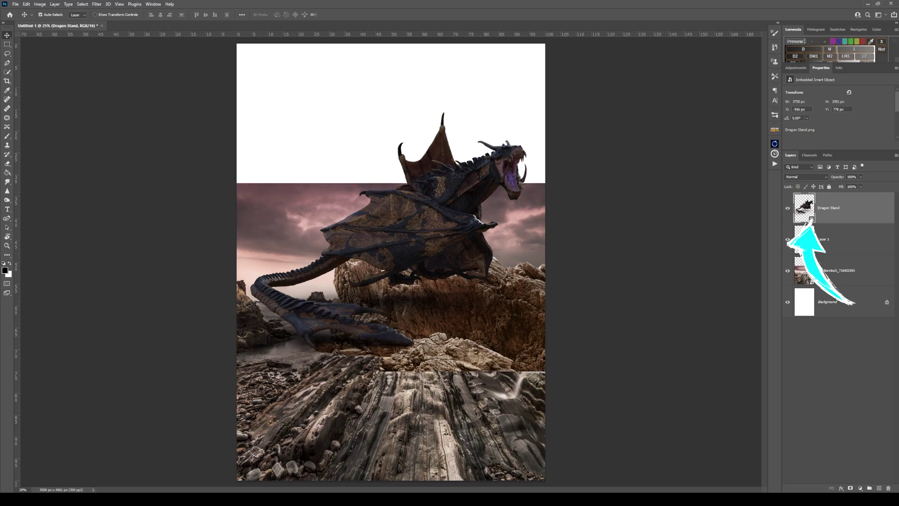
- In the Dragon Stand smart object, set Camera Raw exposure +0.35, highlights -18, shadows +13
double_click(811, 218)
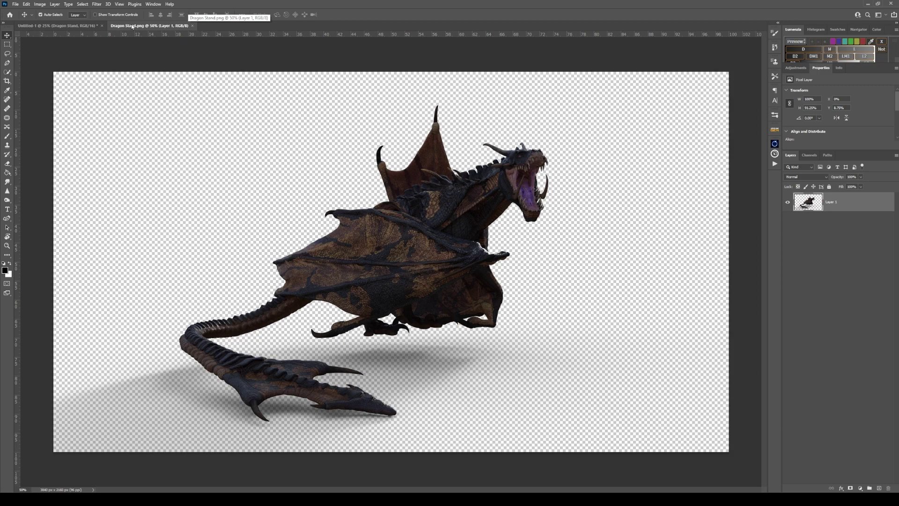
left_click(96, 5)
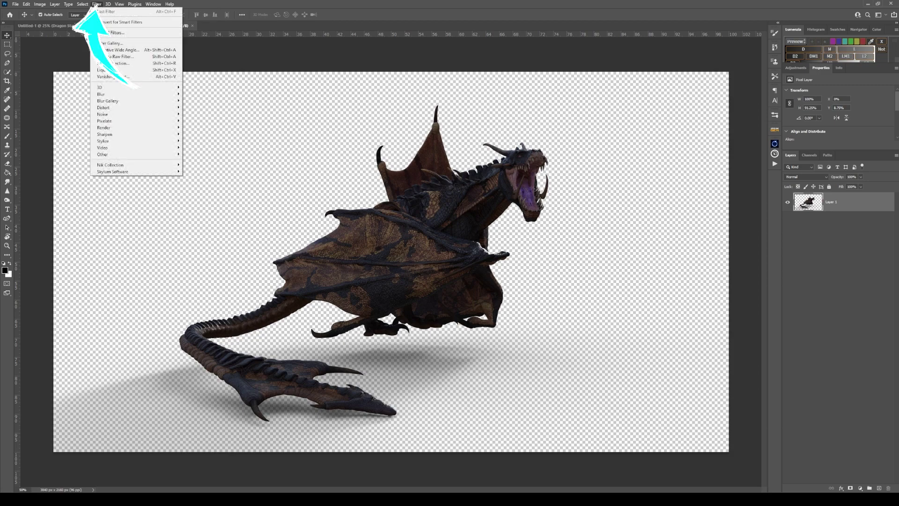
left_click(115, 57)
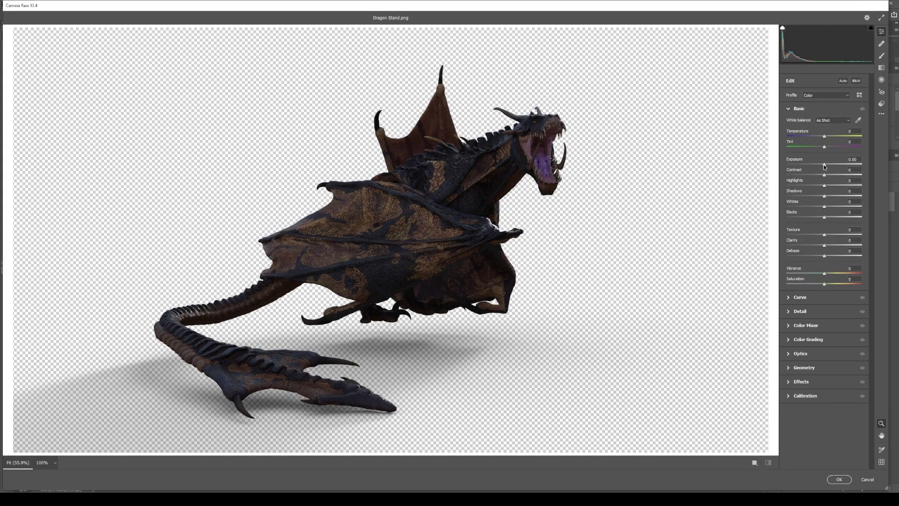
left_click_drag(824, 167, 828, 167)
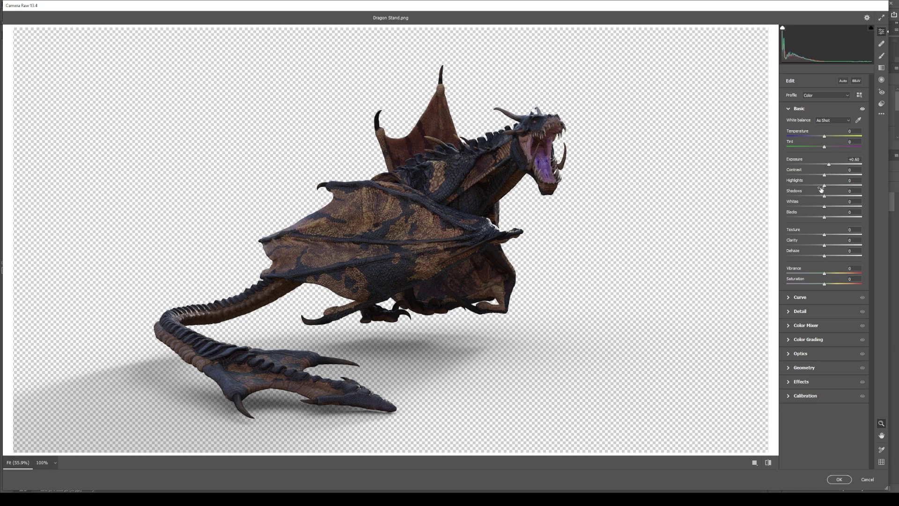
left_click_drag(825, 188, 817, 187)
left_click_drag(823, 194, 837, 195)
- Apply the raw edits, save Dragon Stand.png, and close it to return to Untitled-1
left_click(838, 479)
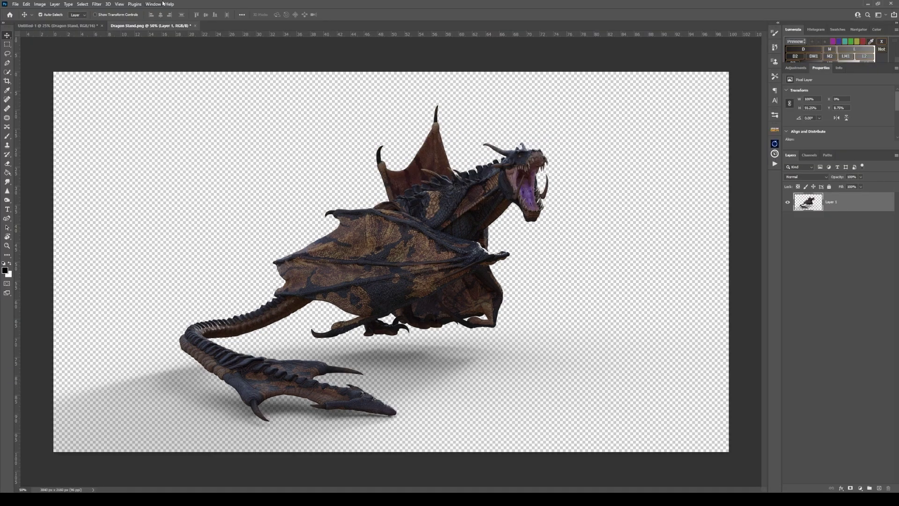
left_click(16, 4)
left_click(30, 82)
left_click(87, 26)
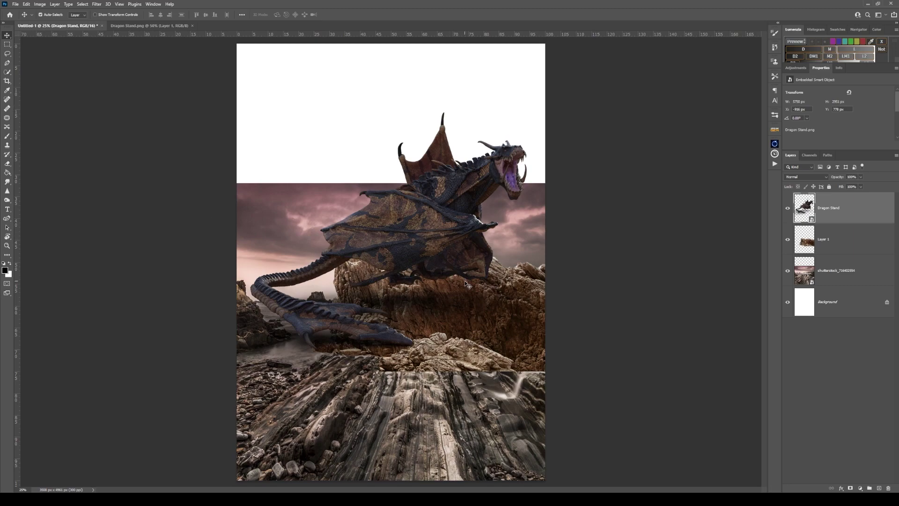
left_click(192, 26)
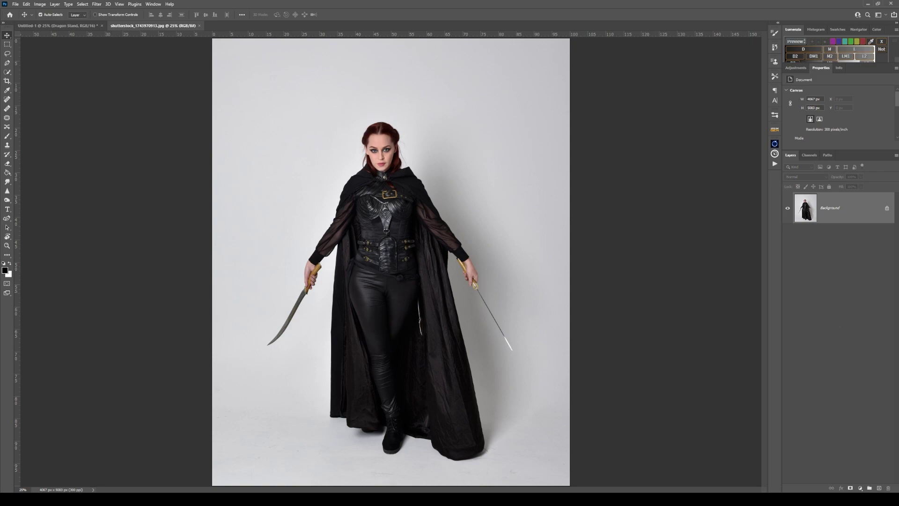
- Place the caped-woman photo, align its face at reduced opacity, then restore full opacity
left_click_drag(898, 136, 366, 240)
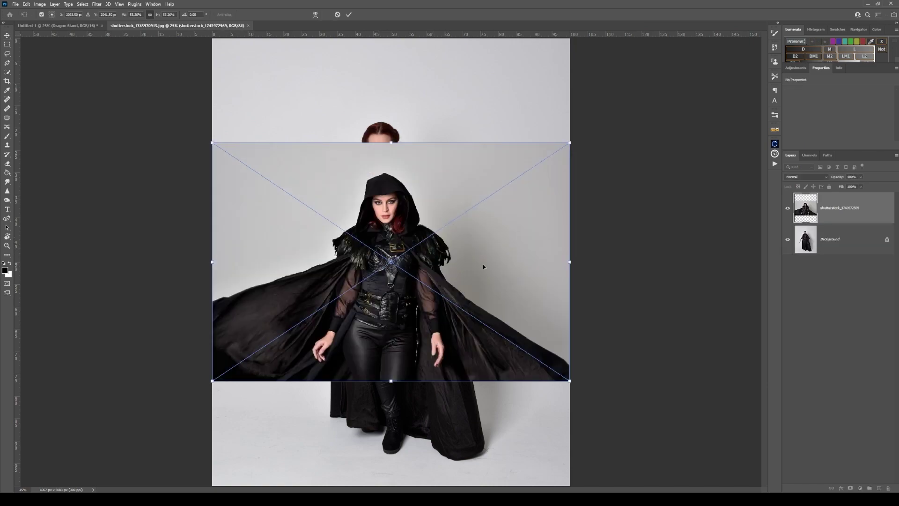
left_click_drag(418, 193, 420, 141)
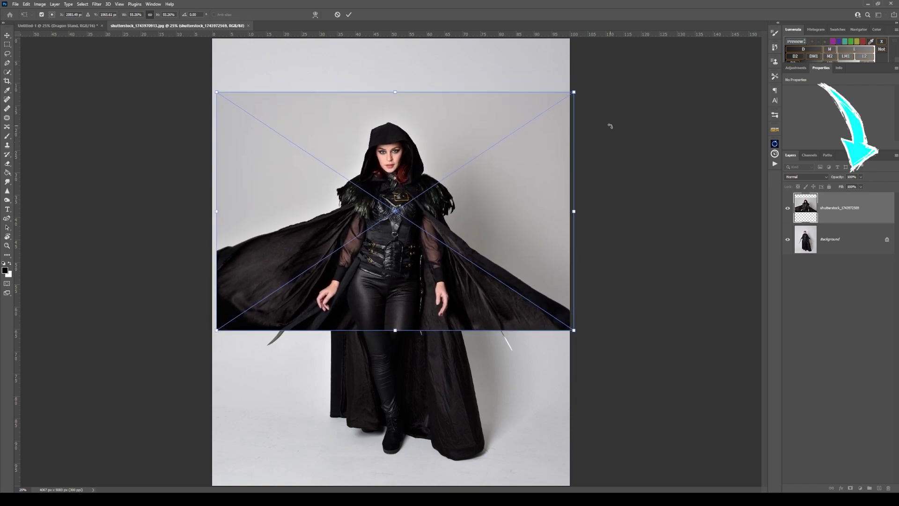
left_click(860, 177)
left_click_drag(859, 187, 841, 187)
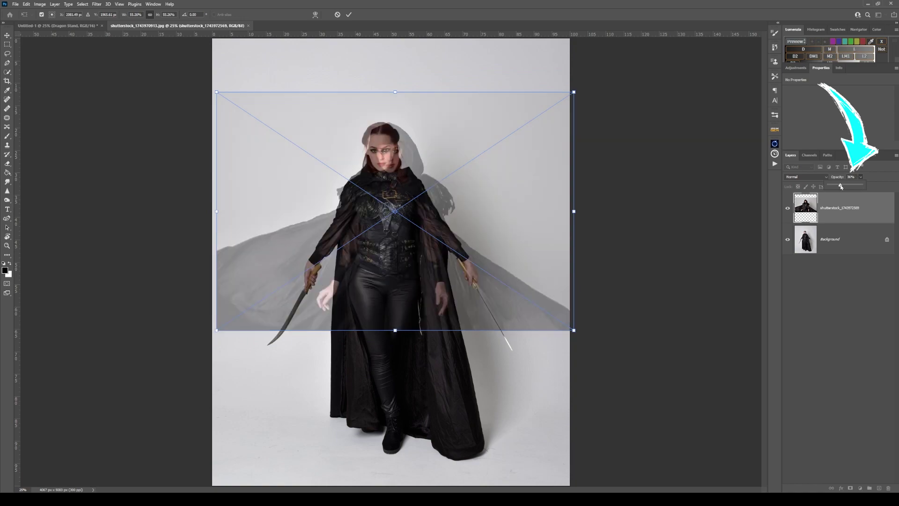
key("ctrl+plus")
key("ctrl+plus")
key("ctrl+plus")
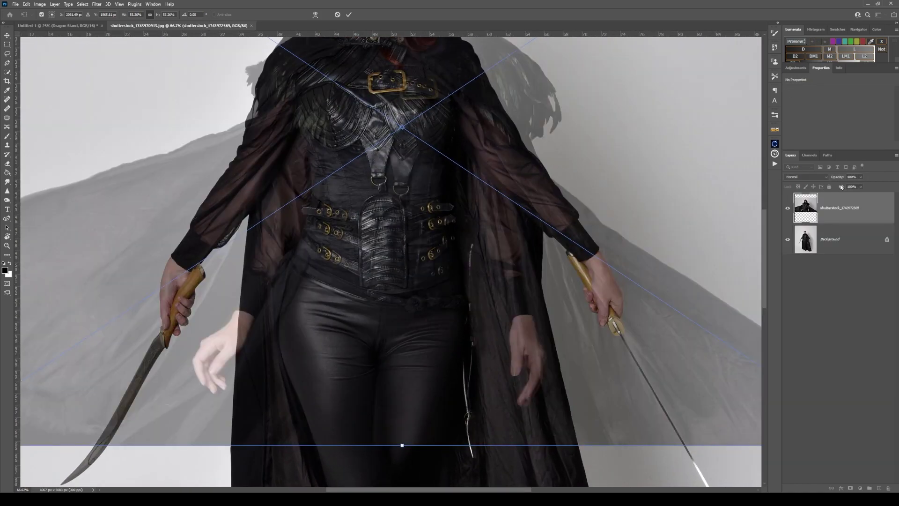
left_click_drag(361, 202, 422, 397)
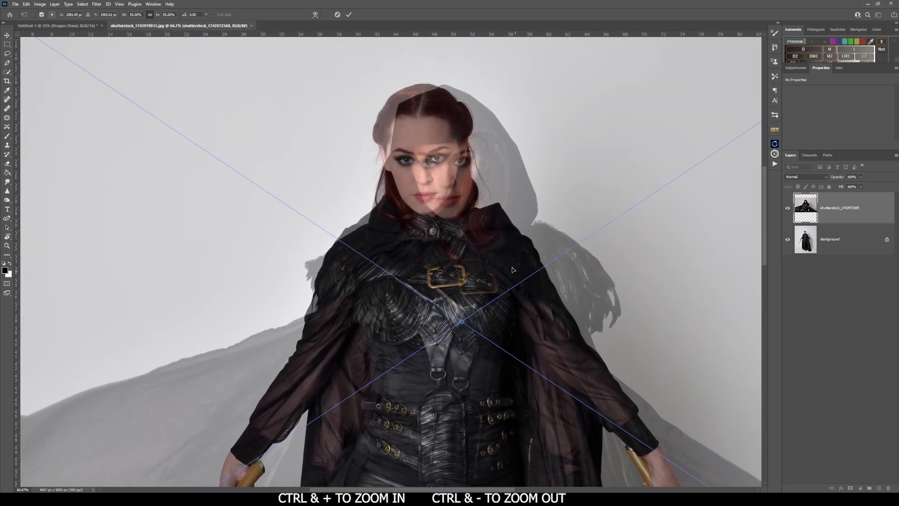
left_click_drag(506, 235, 482, 233)
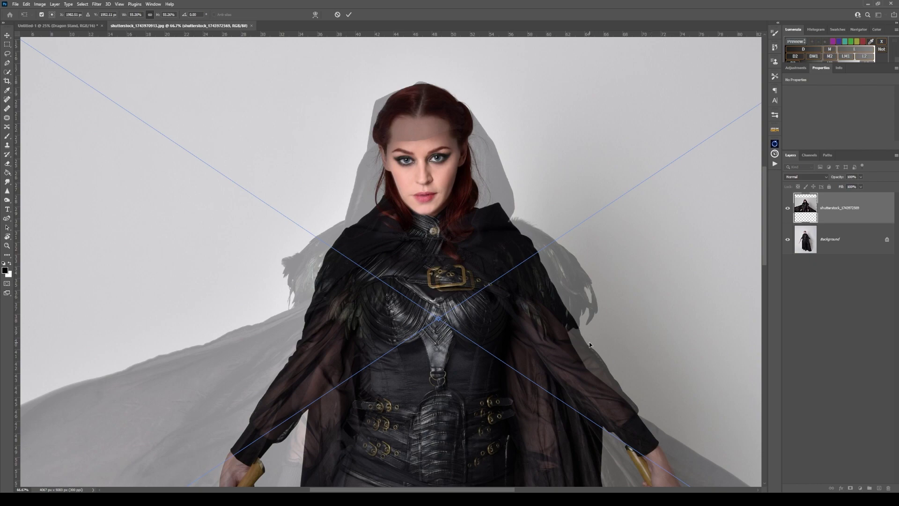
left_click(349, 15)
left_click_drag(860, 177, 882, 187)
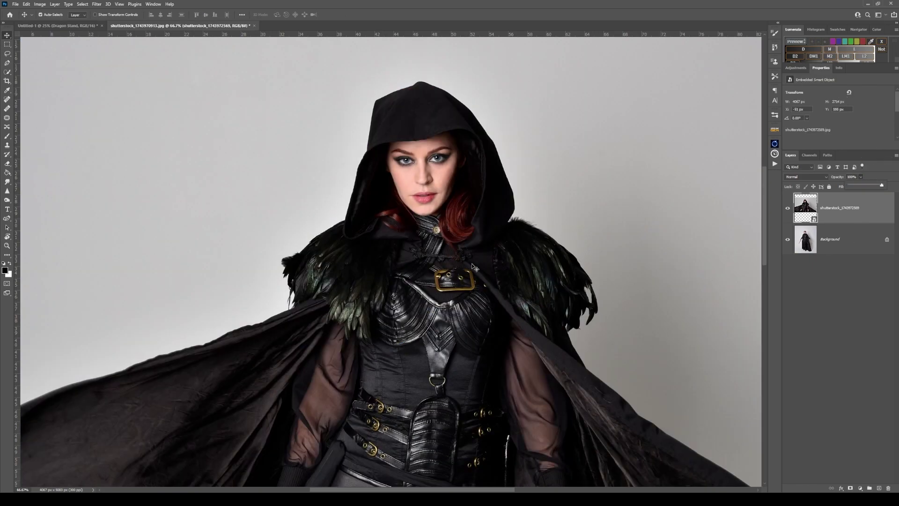
- Add an inverted layer mask to hide the caped-photo layer
key("ctrl+0")
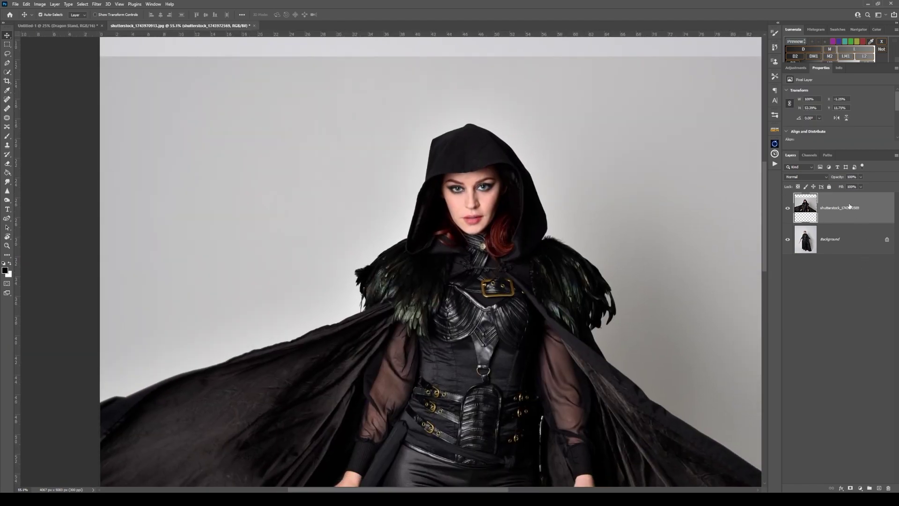
right_click(849, 213)
left_click(873, 253)
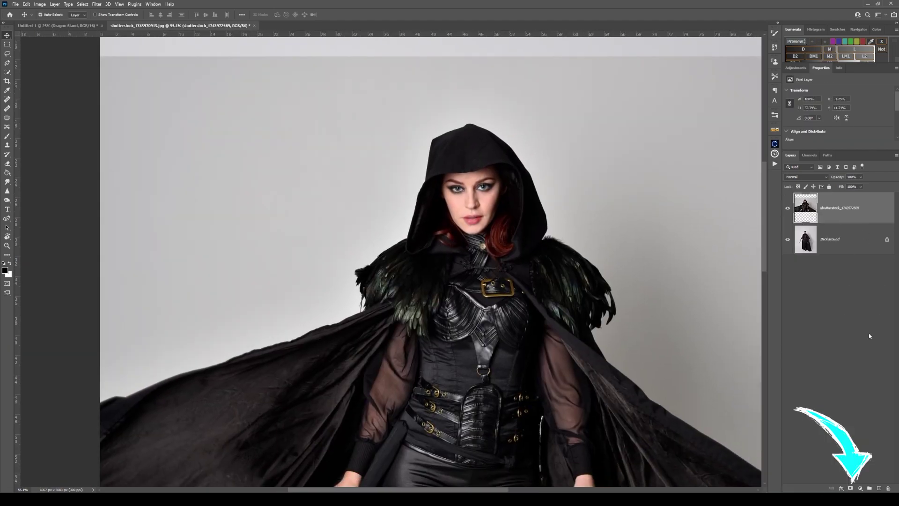
left_click(849, 488)
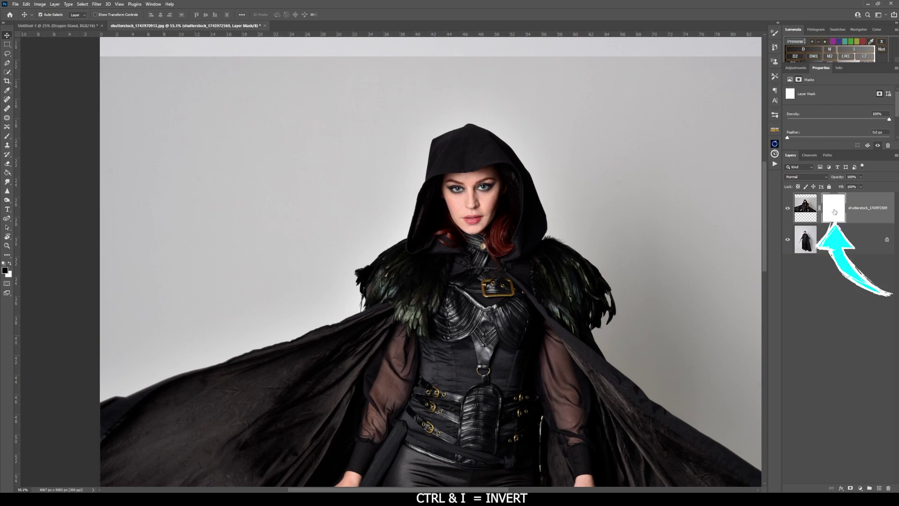
key("ctrl+i")
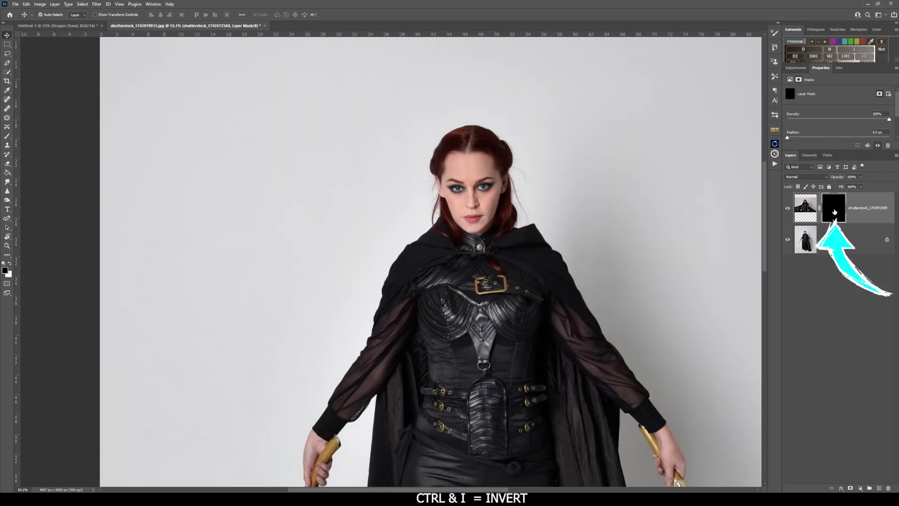
- Paint the hood back in around the head with a soft round white brush at size 80
key("z")
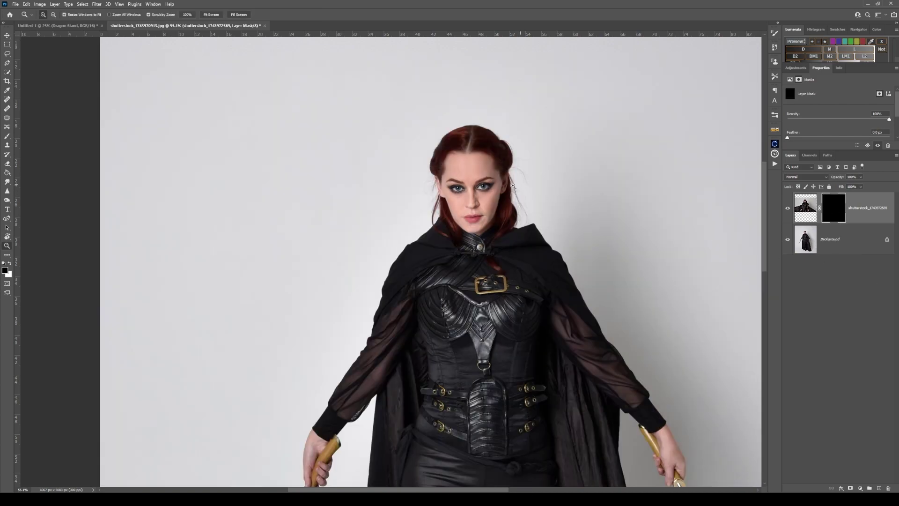
left_click_drag(526, 183, 526, 183)
key("v")
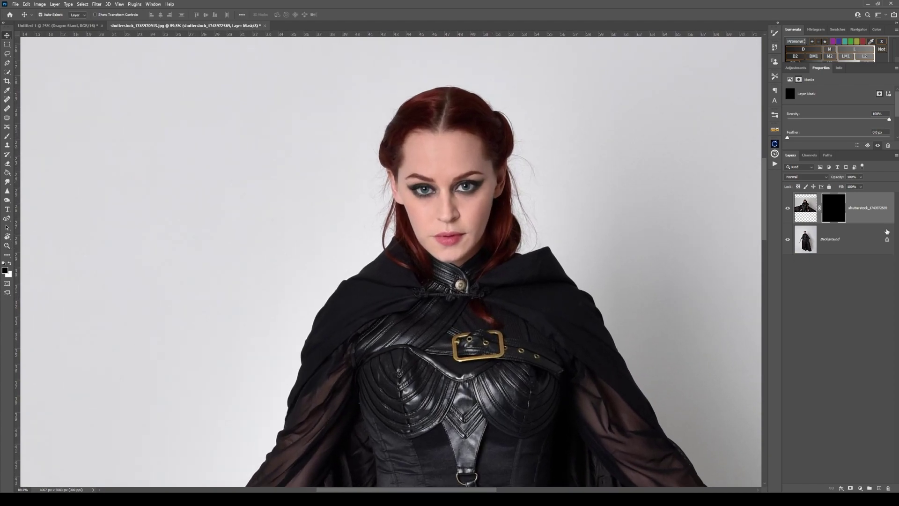
left_click(7, 136)
key("x")
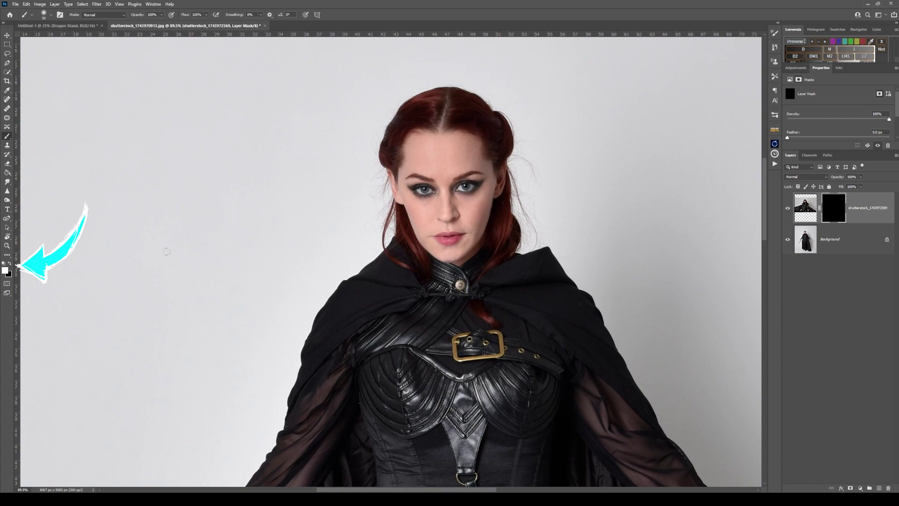
left_click(51, 15)
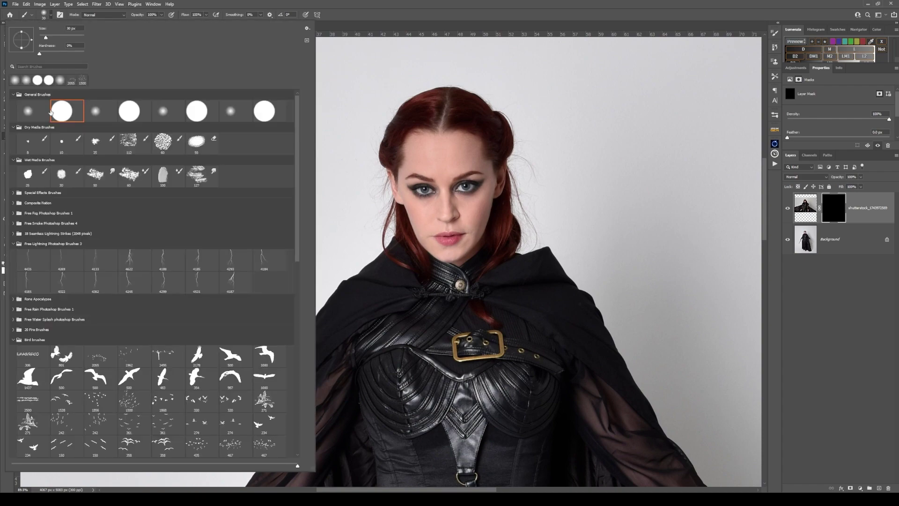
left_click(35, 115)
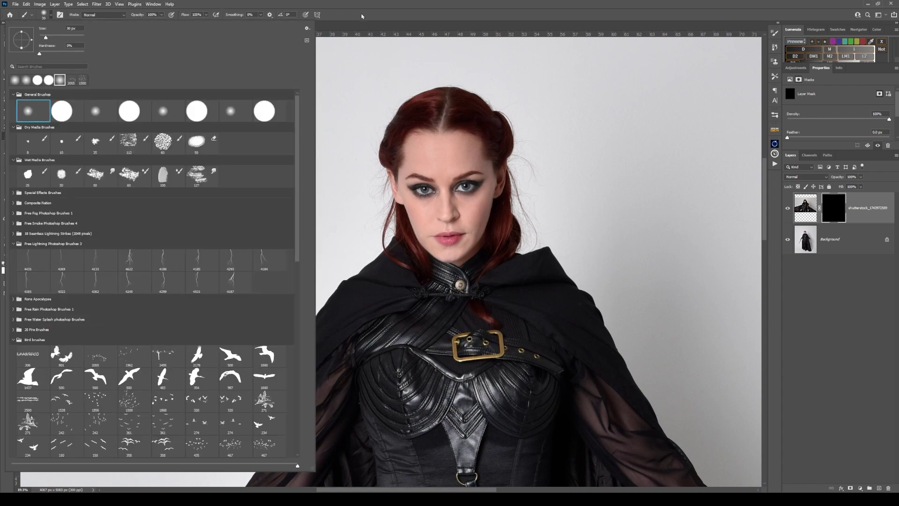
key("Escape")
key("]")
key("]")
key("]")
key("]")
key("]")
mouse_move(538, 281)
left_mouse_down()
mouse_move(412, 132)
mouse_move(302, 321)
mouse_move(609, 281)
mouse_move(515, 374)
mouse_move(421, 421)
left_mouse_up()
- Refine the mask with a size-25 black brush, hiding leftover cape beside the right shoulder
scroll(588, 365, "up", 3)
left_click_drag(586, 377, 549, 225)
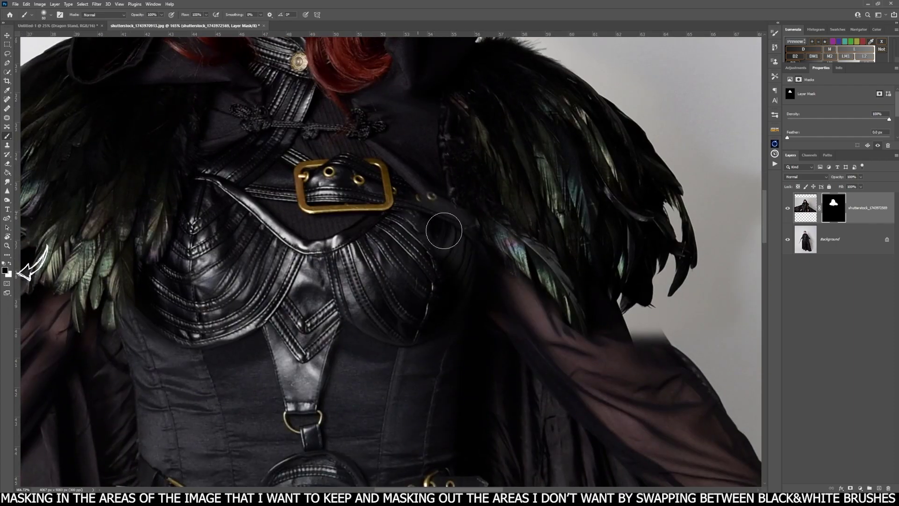
key("[")
key("[")
key("[")
key("[")
key("[")
key("[")
key("x")
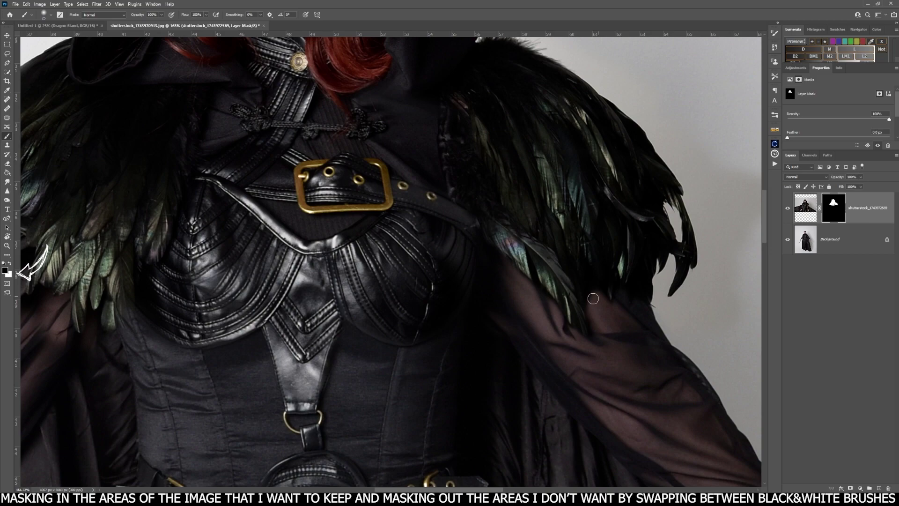
left_click_drag(210, 273, 614, 280)
left_click_drag(346, 143, 169, 259)
left_click_drag(357, 381, 271, 315)
key("4")
key("1")
key("0")
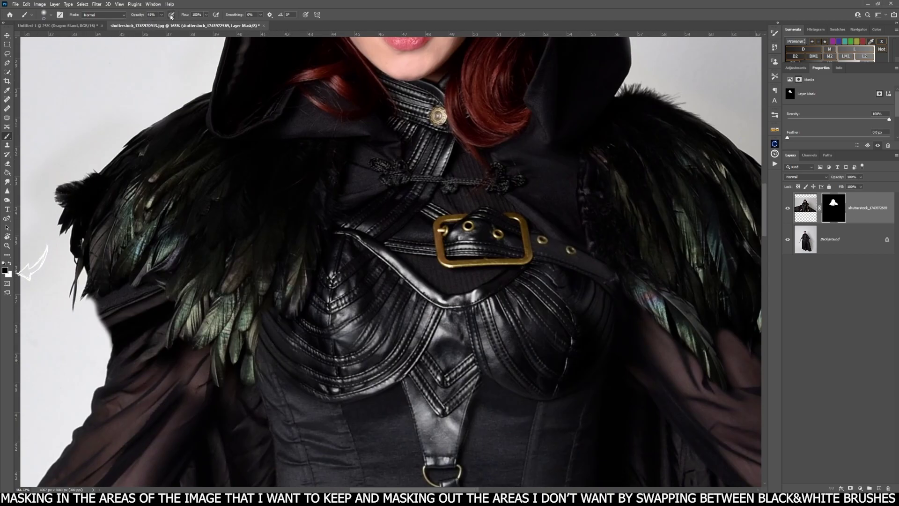
scroll(678, 207, "right", 5)
left_click_drag(677, 208, 653, 300)
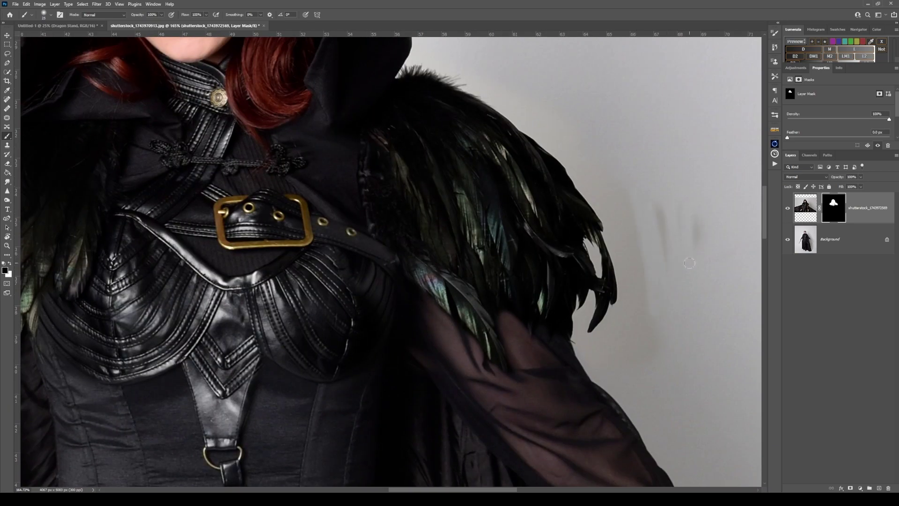
scroll(491, 148, "down", 5)
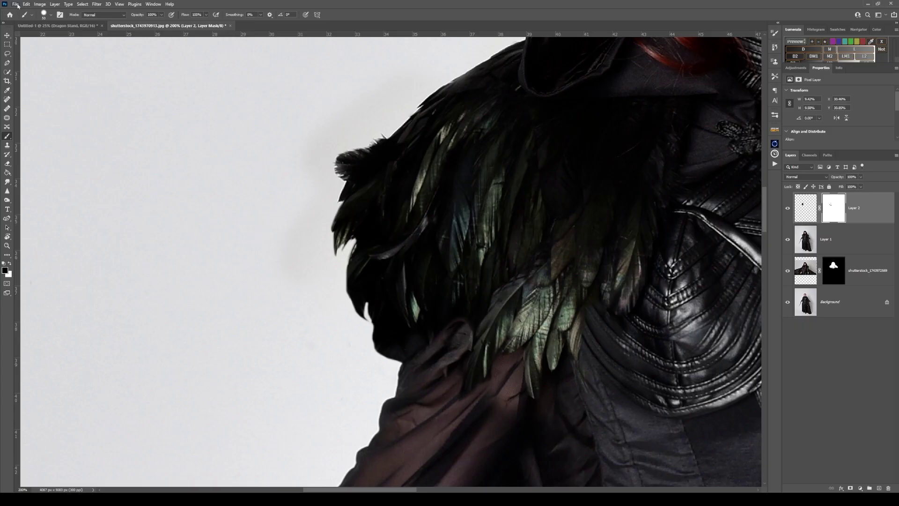
- Create a new 1920x1080 document and set the brush to size 80 with 100% hardness
left_click(16, 5)
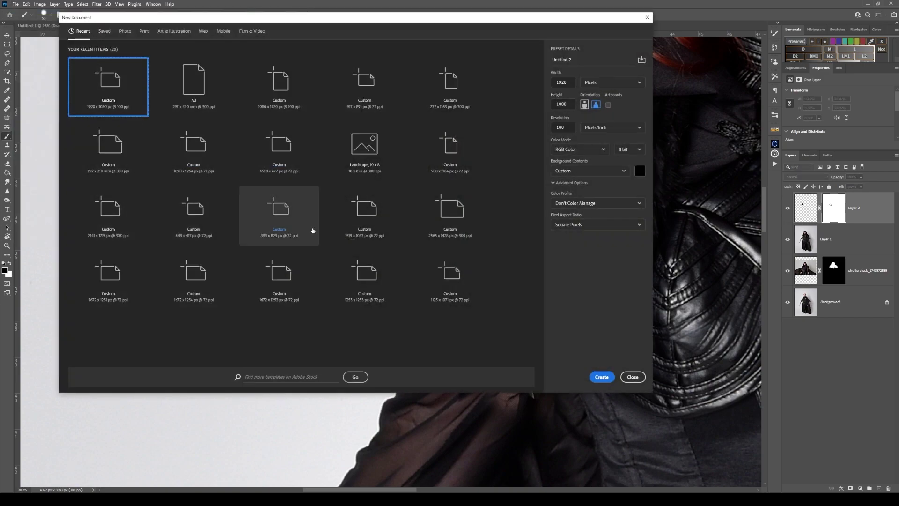
left_click(601, 377)
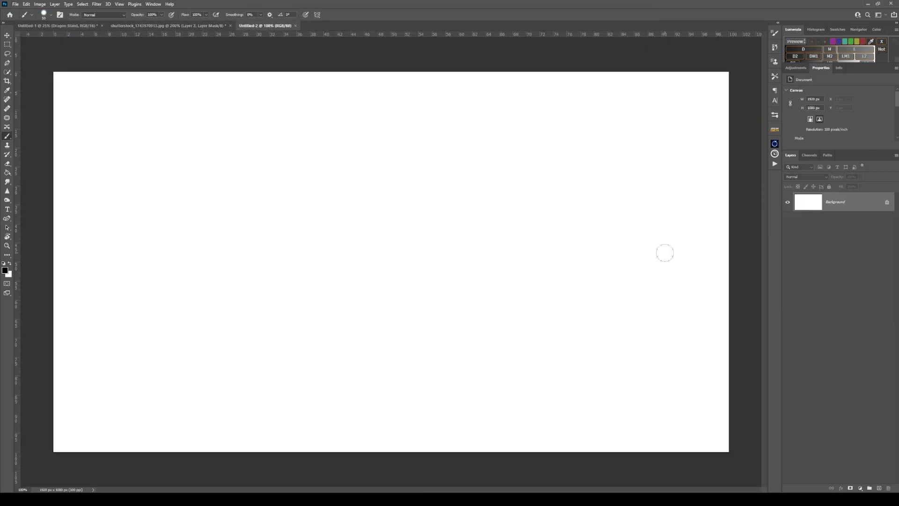
key("bracketright")
key("bracketright")
key("bracketright")
key("bracketright")
key("bracketright")
key("bracketright")
key("bracketright")
key("bracketright")
key("bracketright")
key("bracketright")
key("bracketright")
key("bracketright")
key("bracketright")
key("bracketright")
key("bracketright")
key("bracketright")
key("bracketright")
left_click(51, 15)
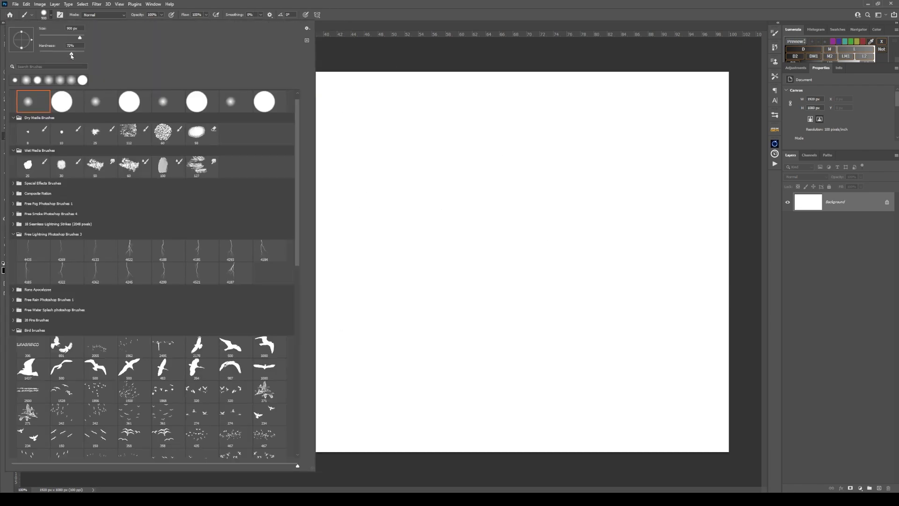
left_click_drag(71, 55, 87, 56)
key("Return")
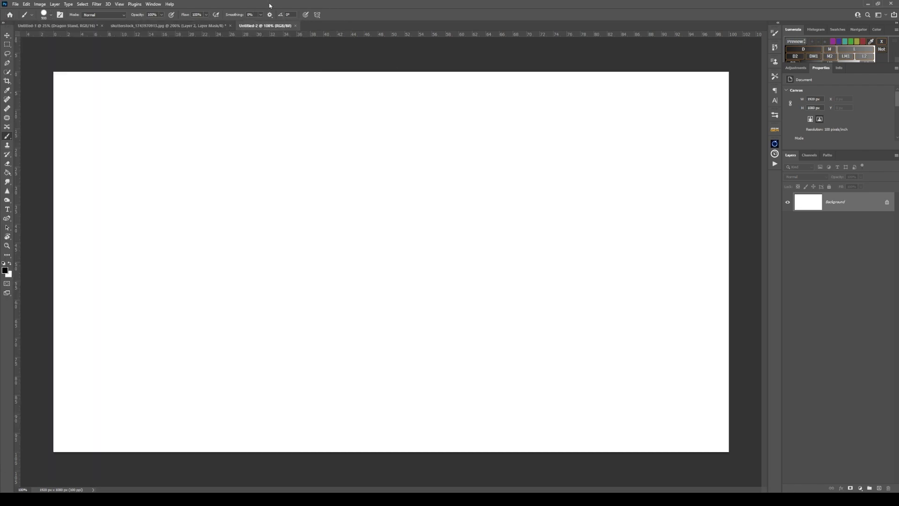
- Stamp a black circle on a new layer and squash it into a flat ellipse mid-canvas
left_click(879, 488)
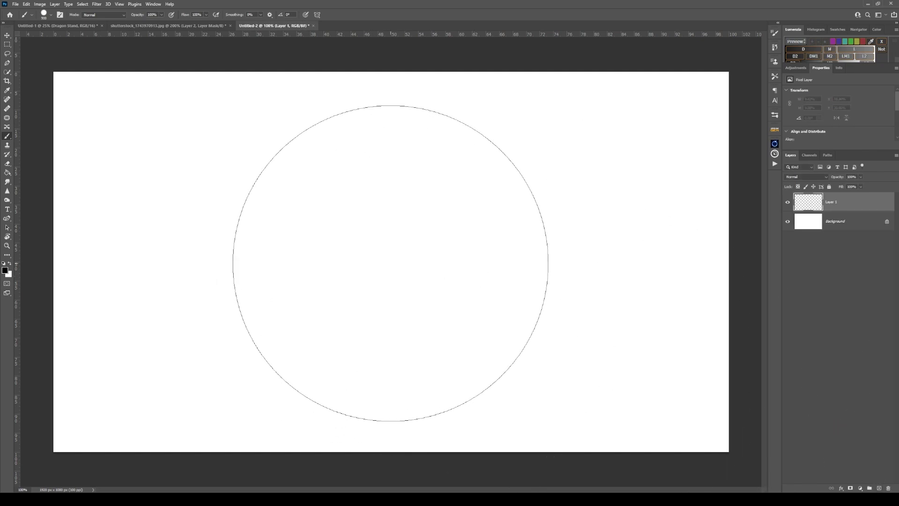
left_click(387, 263)
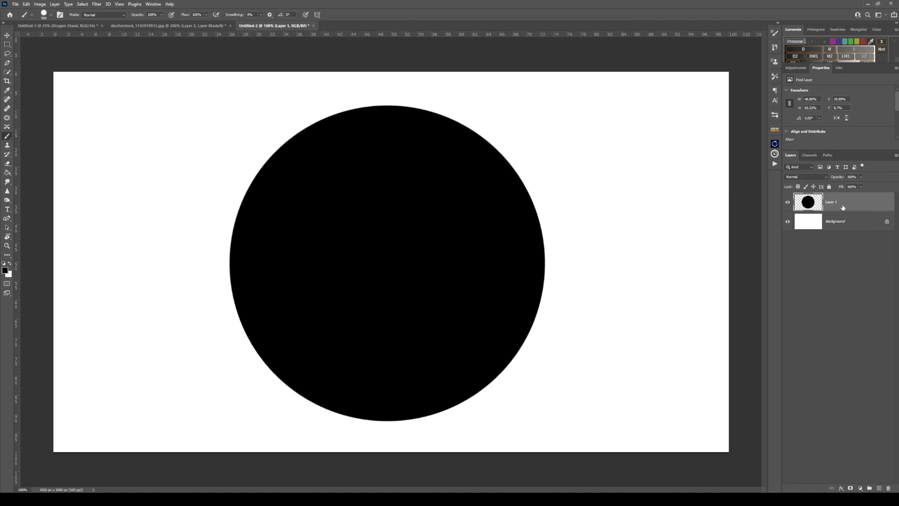
key("ctrl+t")
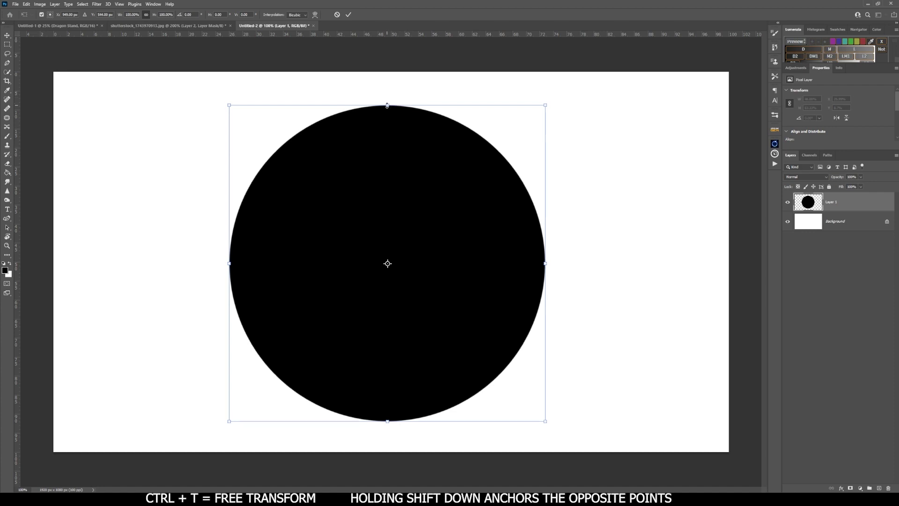
left_click_drag(387, 106, 382, 343)
left_click_drag(418, 388, 423, 276)
mouse_move(391, 219)
left_mouse_down()
mouse_move(391, 232)
mouse_move(391, 222)
left_mouse_up()
- Define the flattened ellipse as a new brush preset named 'CUT OUT'
left_click(349, 15)
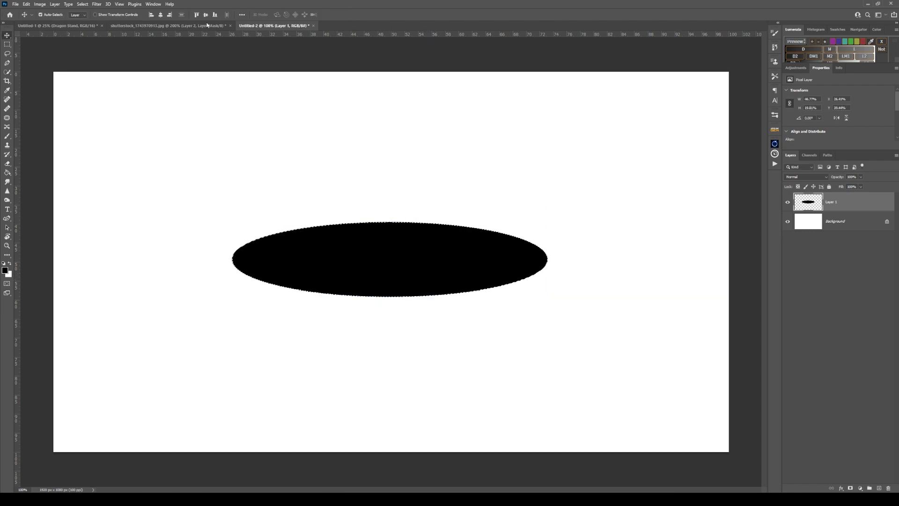
left_click(27, 4)
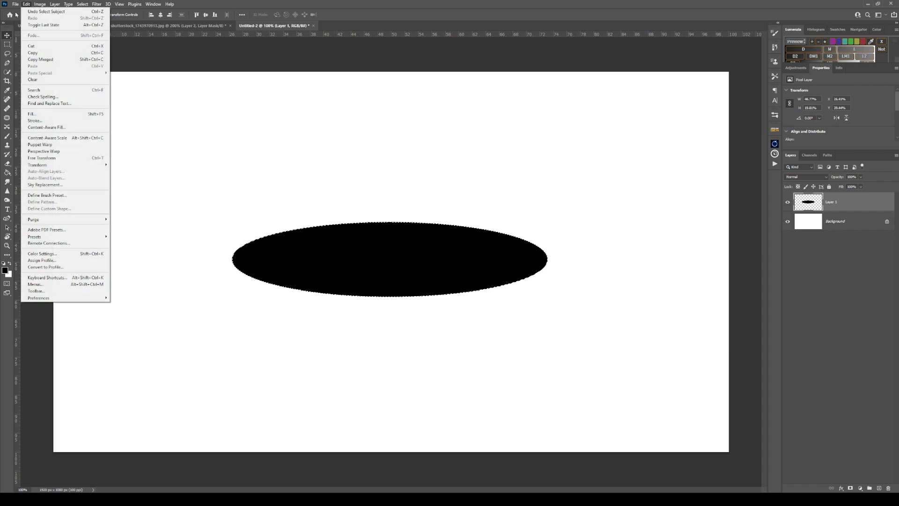
left_click(54, 194)
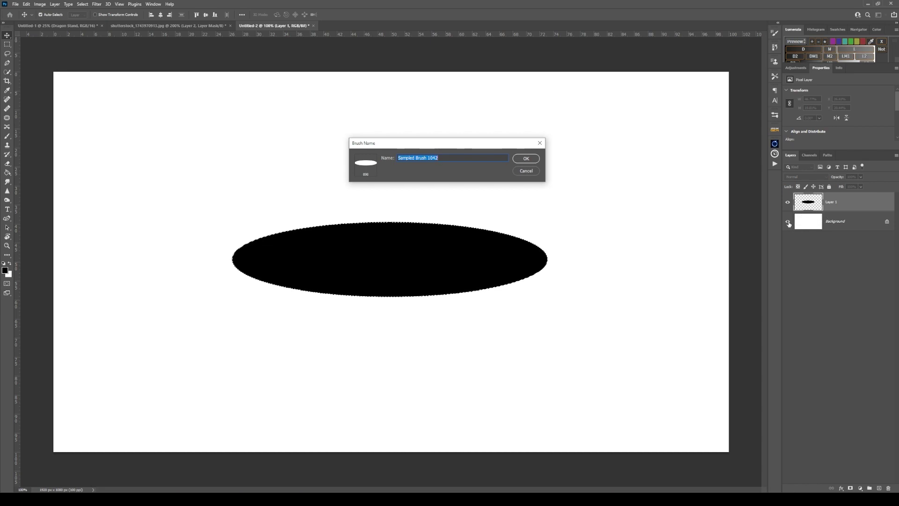
left_click(798, 247)
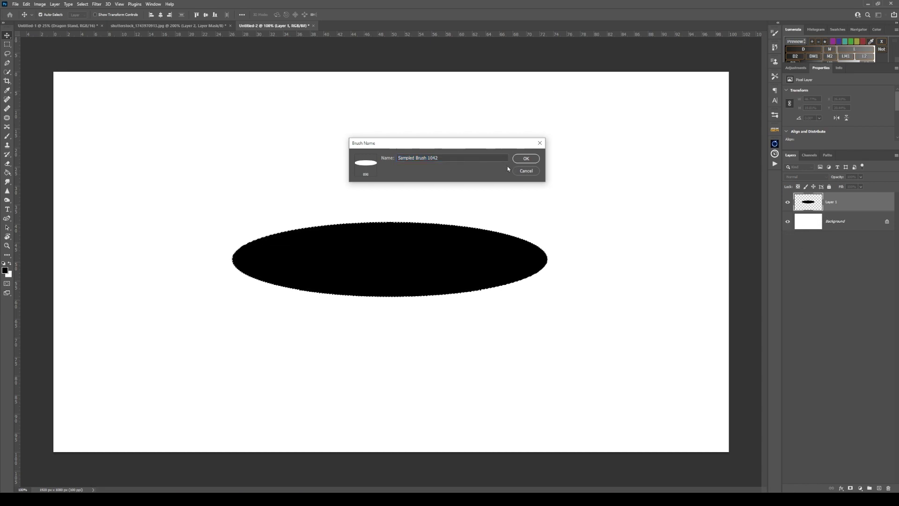
left_click_drag(459, 160, 354, 158)
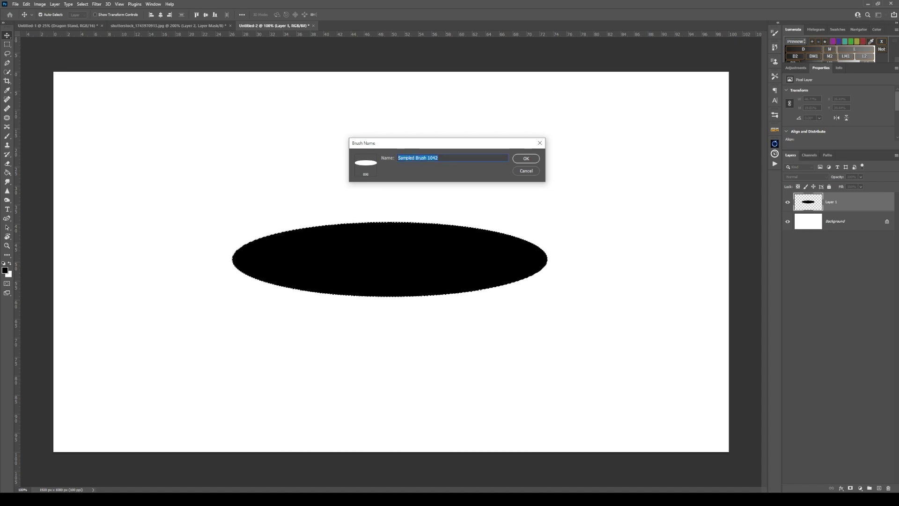
type("CUT OUT")
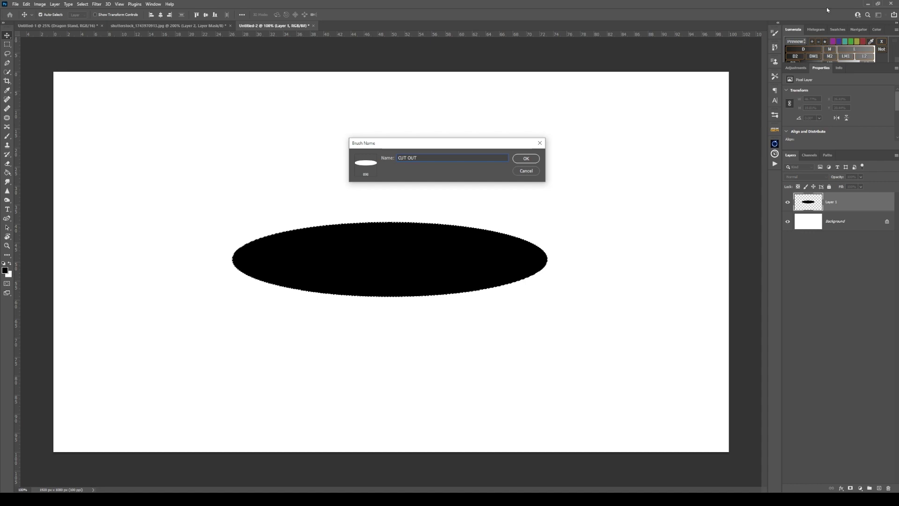
left_click(525, 158)
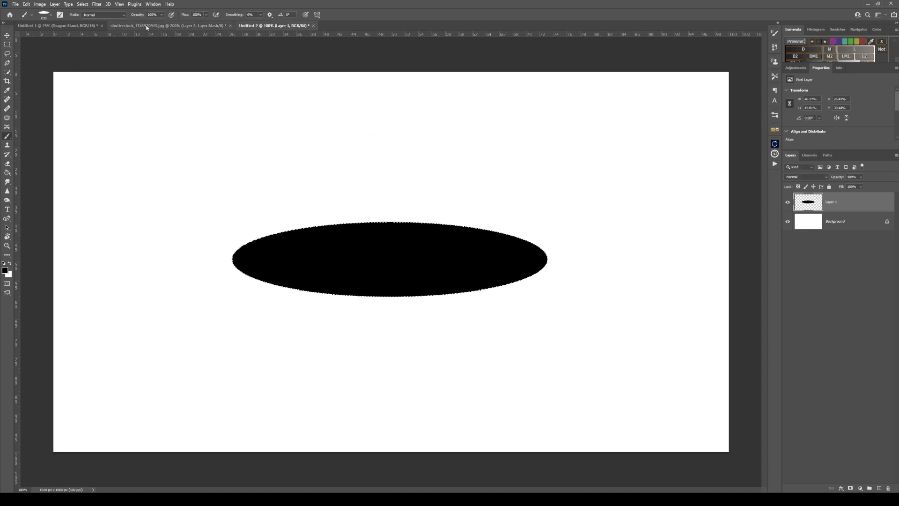
- Check the new brush in the presets, then expand the Dragon Keeper layer group
left_click(52, 16)
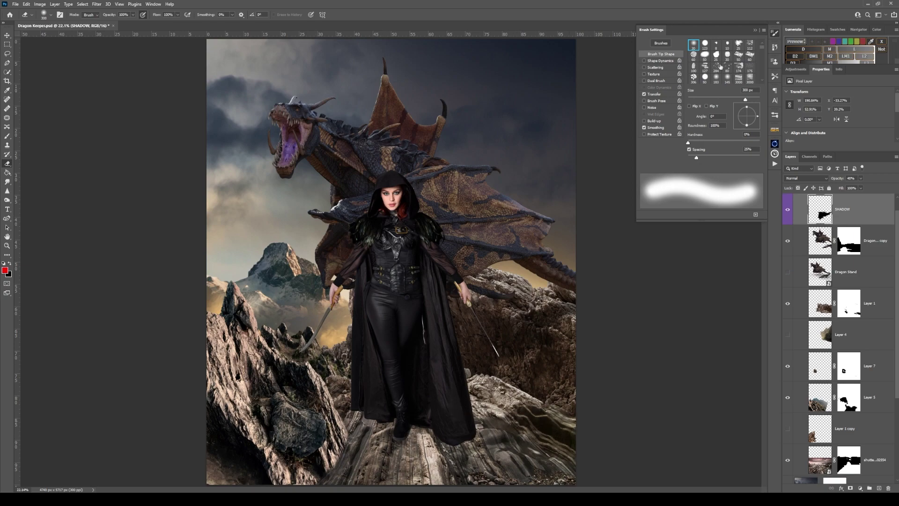
left_click(756, 30)
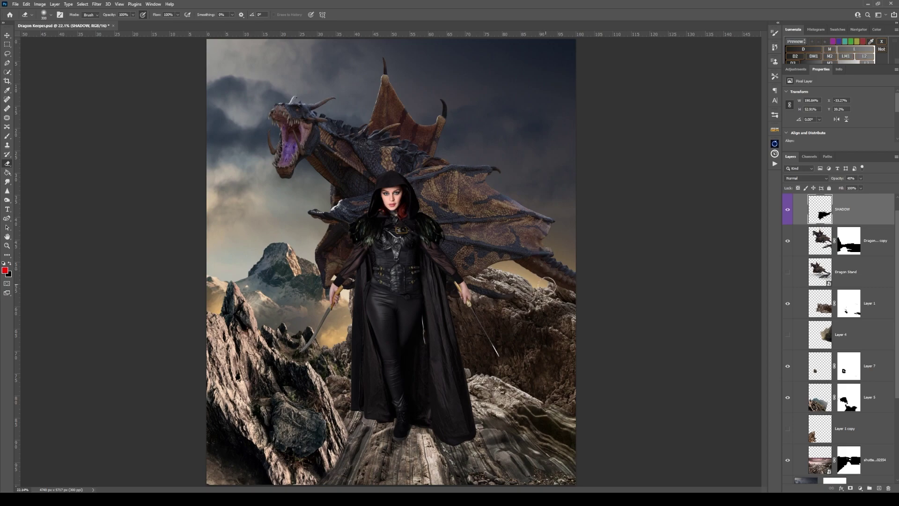
scroll(896, 335, "up", 1)
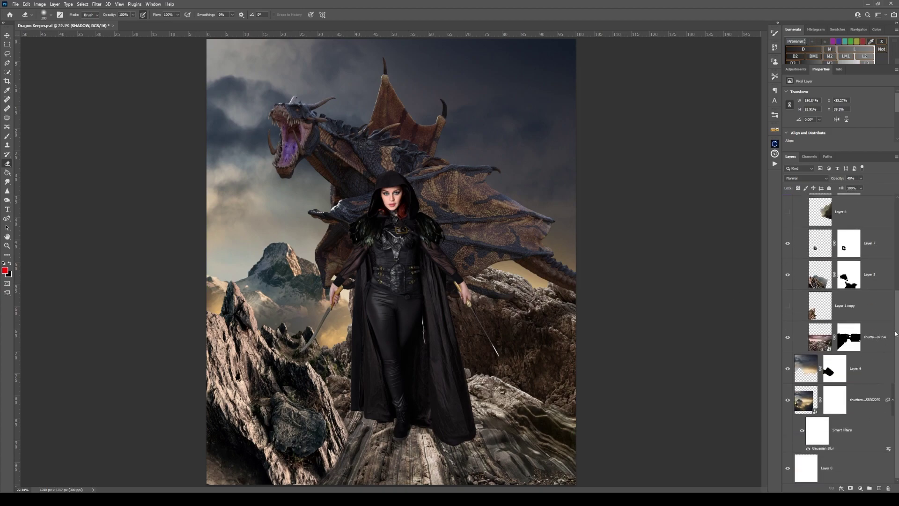
left_click(795, 207)
left_click(794, 198)
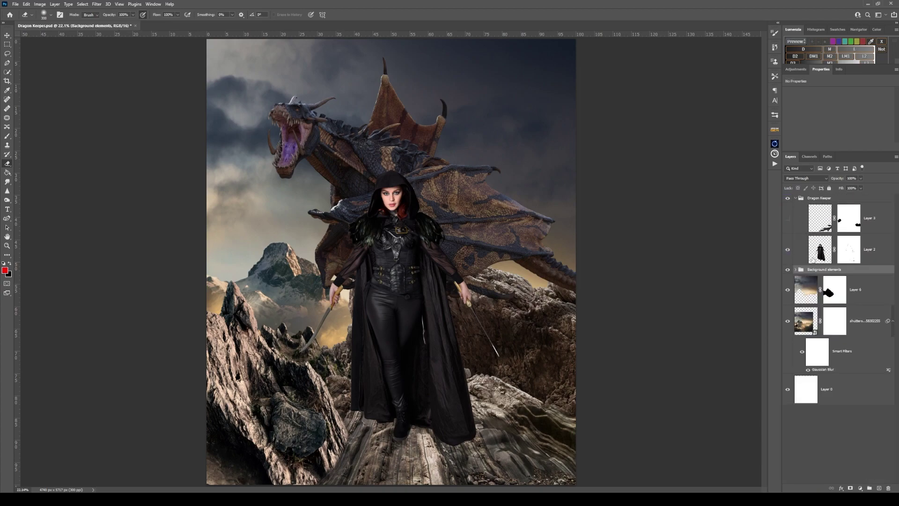
- Duplicate Layer 2, delete the copy's layer mask, and choose Image > Adjustments > Exposure
left_click(849, 259)
right_click(849, 259)
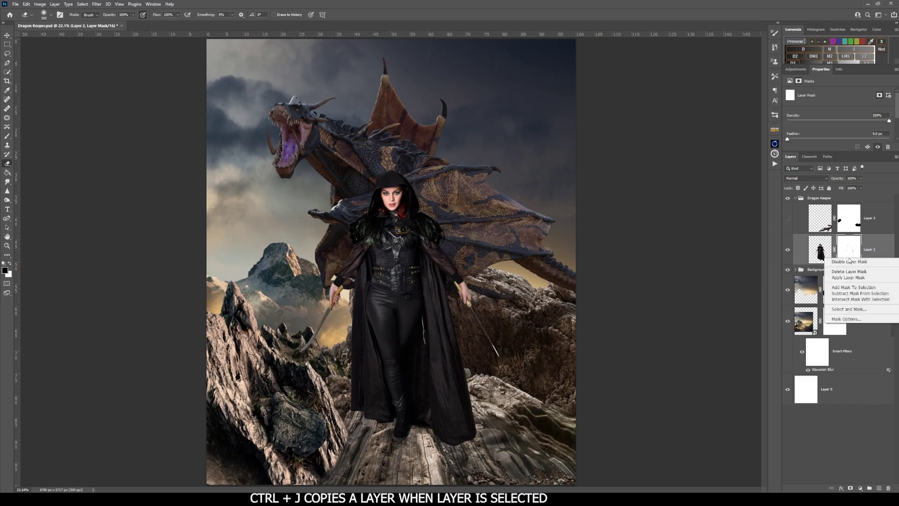
key("Escape")
key("ctrl+j")
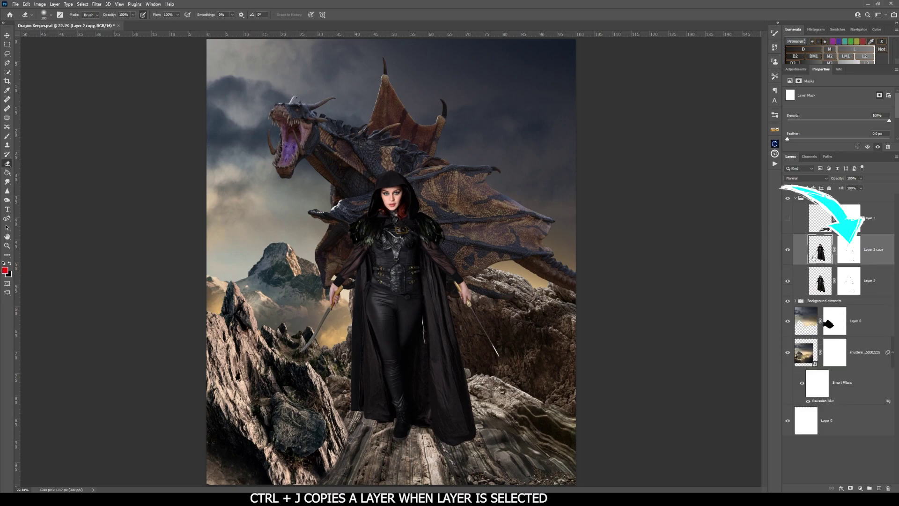
right_click(850, 257)
left_click(843, 270)
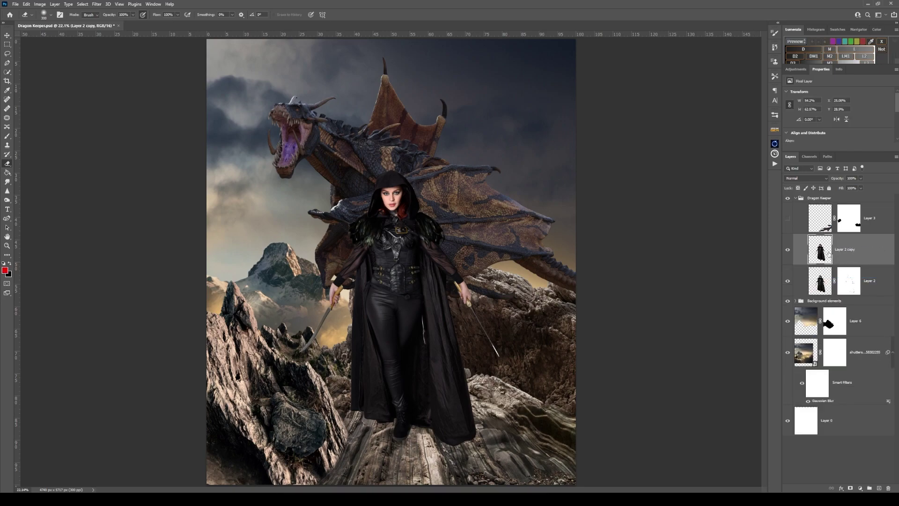
left_click(40, 4)
mouse_move(78, 24)
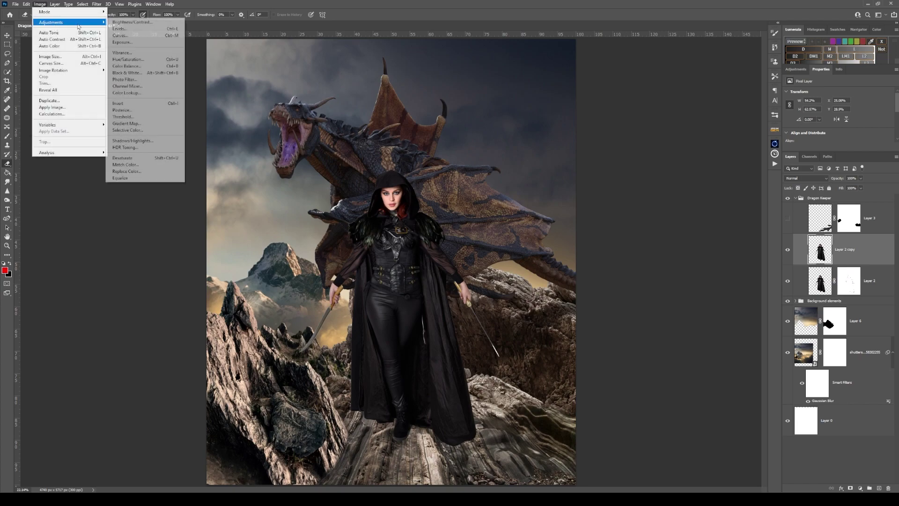
left_click(121, 42)
- Drop the silhouette copy's exposure to -20 so the figure turns solid black
left_click_drag(637, 119, 592, 119)
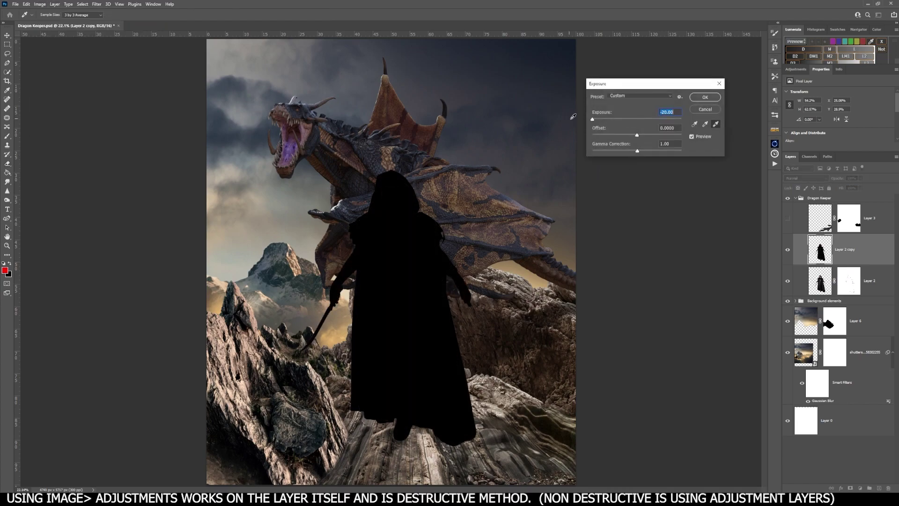
left_click(705, 97)
key("e")
- Flip and squash the black silhouette into a shadow at her feet, placed below Layer 2
key("ctrl+t")
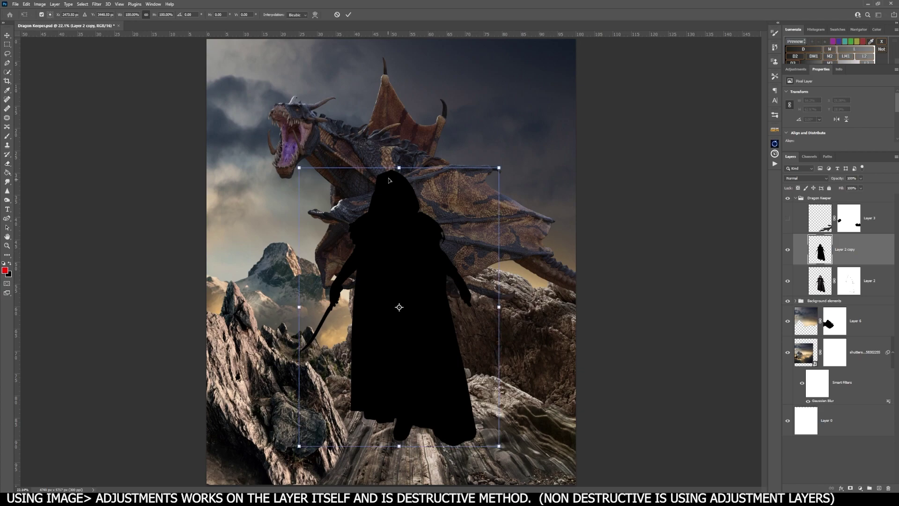
left_click_drag(399, 168, 426, 462)
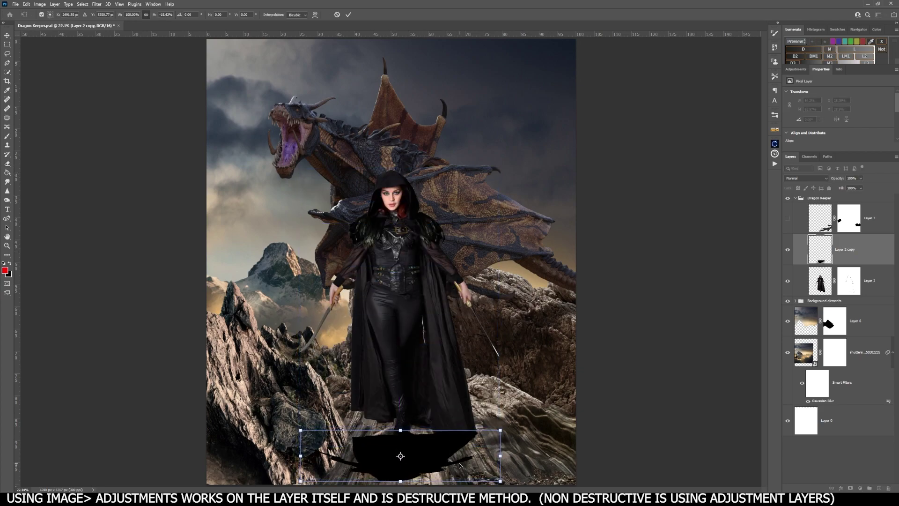
key("ctrl+minus")
key("ctrl+minus")
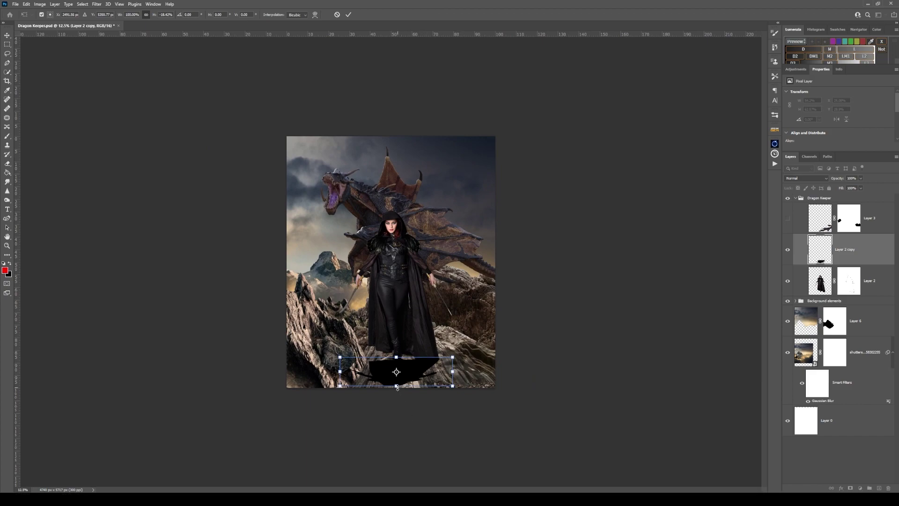
left_click_drag(396, 385, 396, 408)
left_click_drag(415, 378, 412, 375)
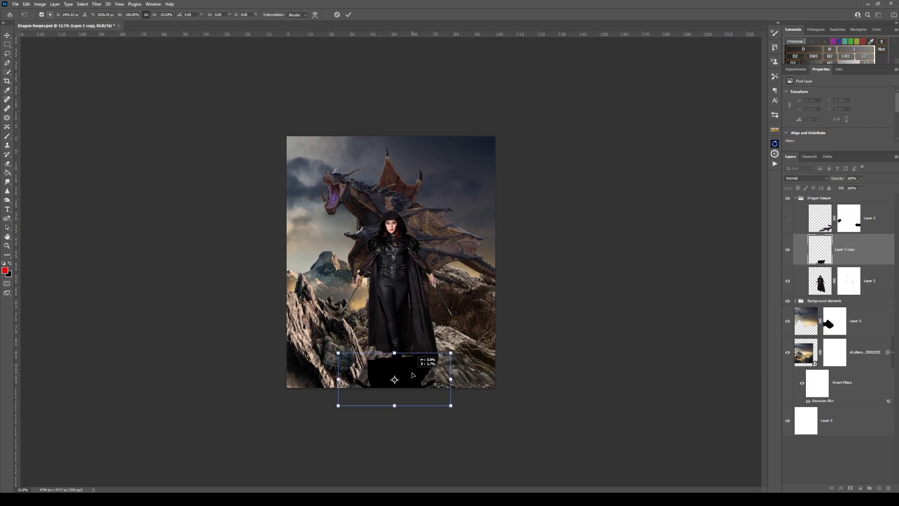
left_click(348, 14)
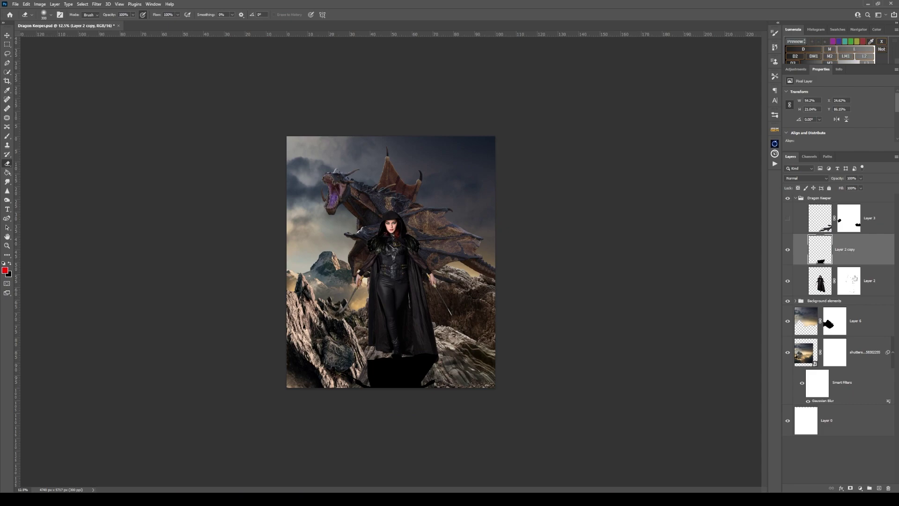
left_click_drag(851, 253, 858, 291)
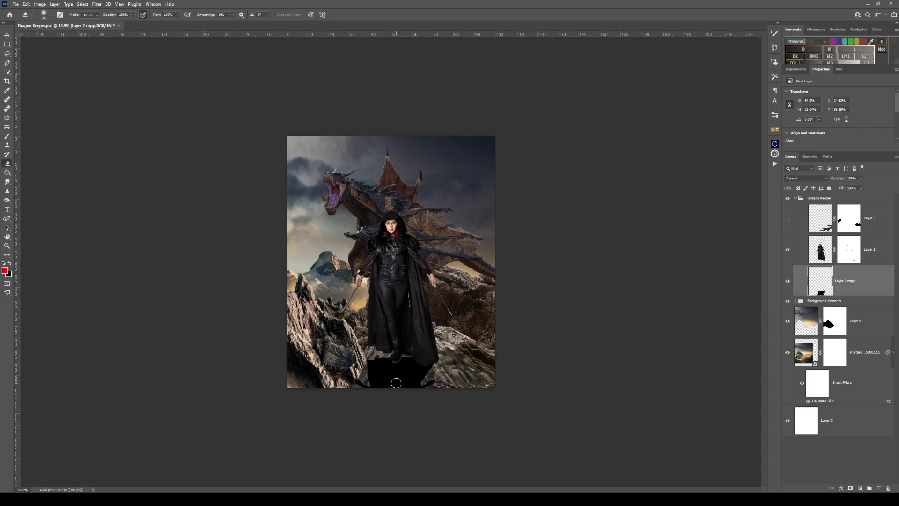
- Warp the shadow layer, bending its top upward and adding a crosswise grid split
left_click(27, 4)
mouse_move(52, 166)
left_click(140, 213)
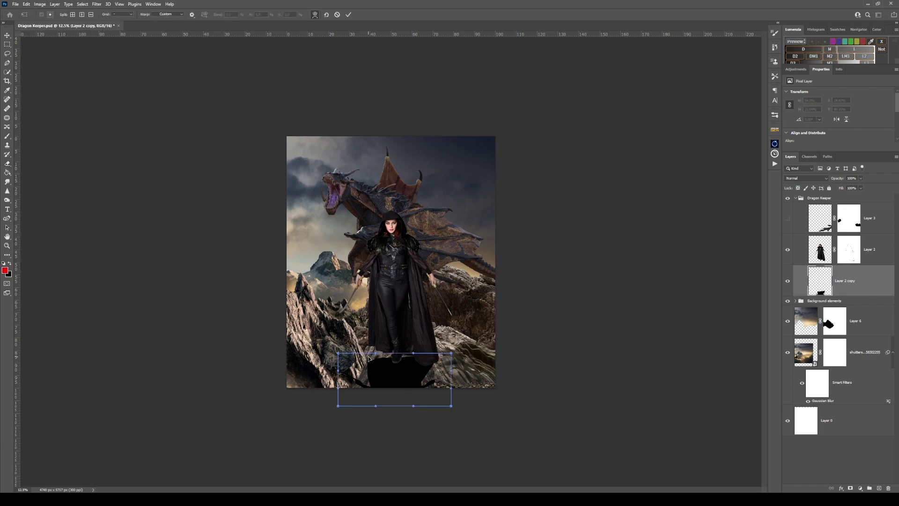
left_click_drag(368, 364, 418, 387)
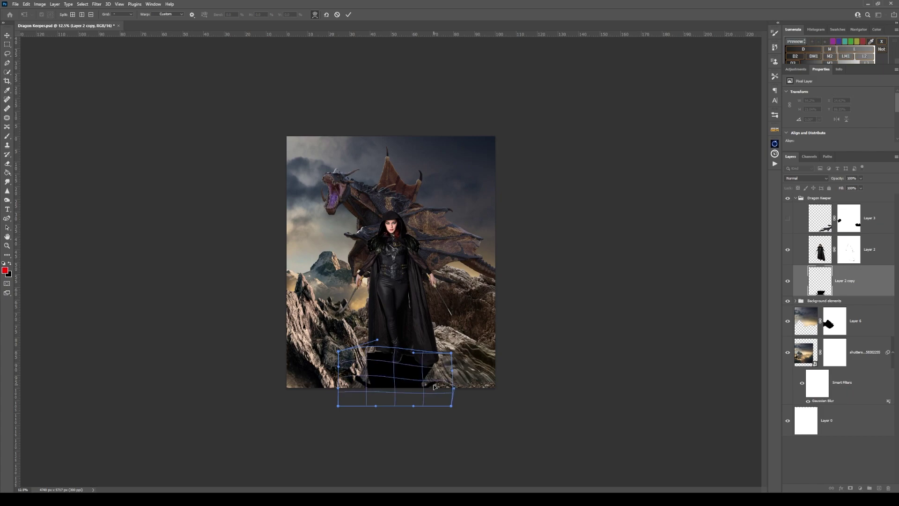
left_click(73, 15)
left_click(372, 357)
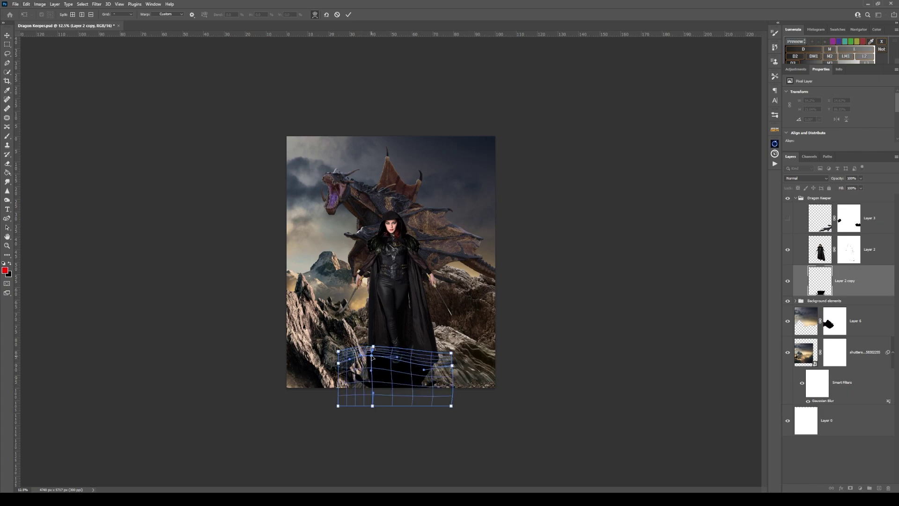
key("ctrl+plus")
key("ctrl+plus")
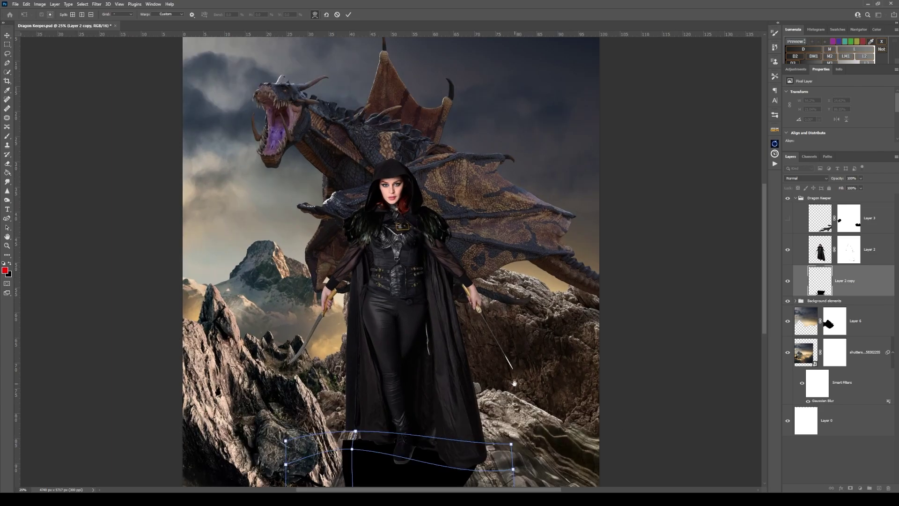
scroll(514, 383, "down", 5)
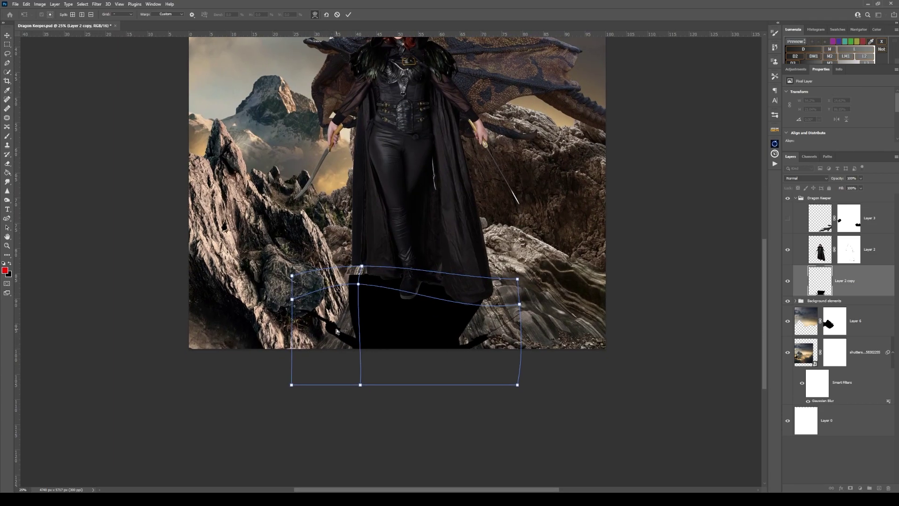
- Split the warp grid near the feet and rocks, bend the shadow over them, and apply
left_click(72, 14)
left_click(331, 326)
left_click_drag(330, 329, 304, 310)
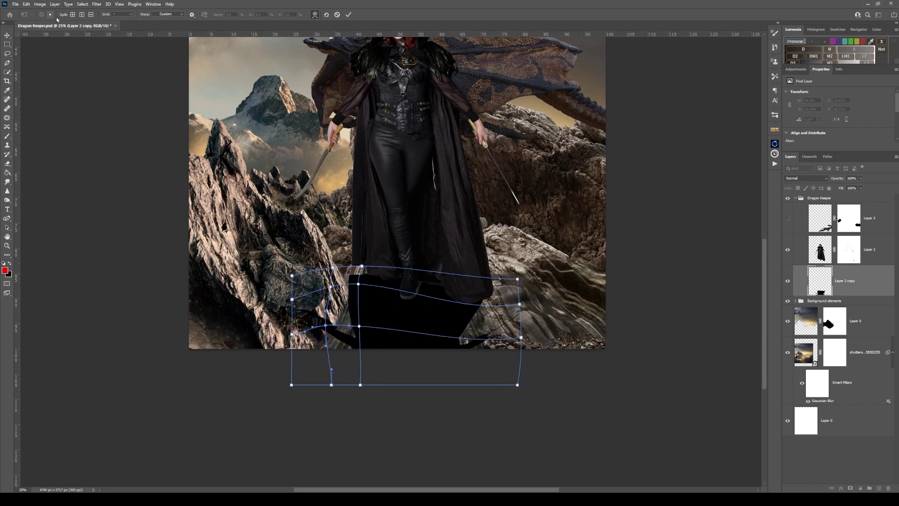
left_click(73, 15)
left_click(310, 305)
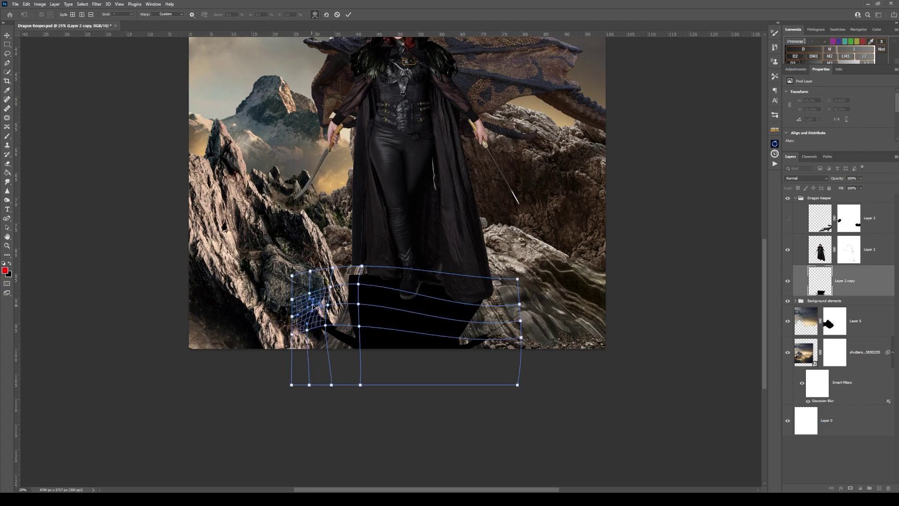
left_click_drag(313, 306, 313, 286)
left_click_drag(345, 341, 341, 343)
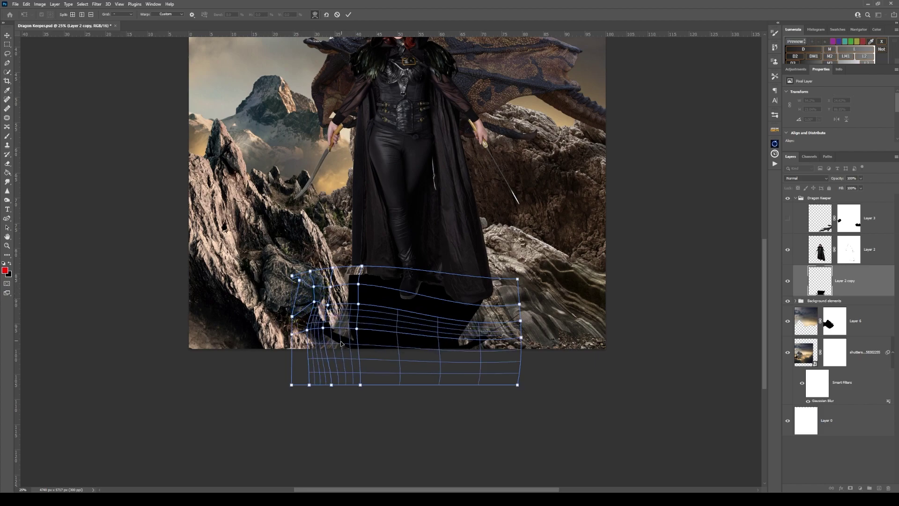
left_click(360, 329)
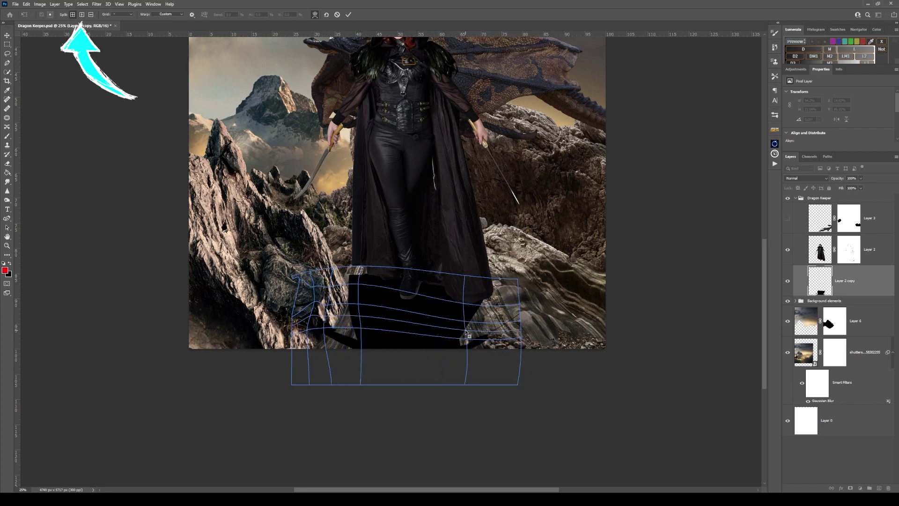
left_click(462, 328)
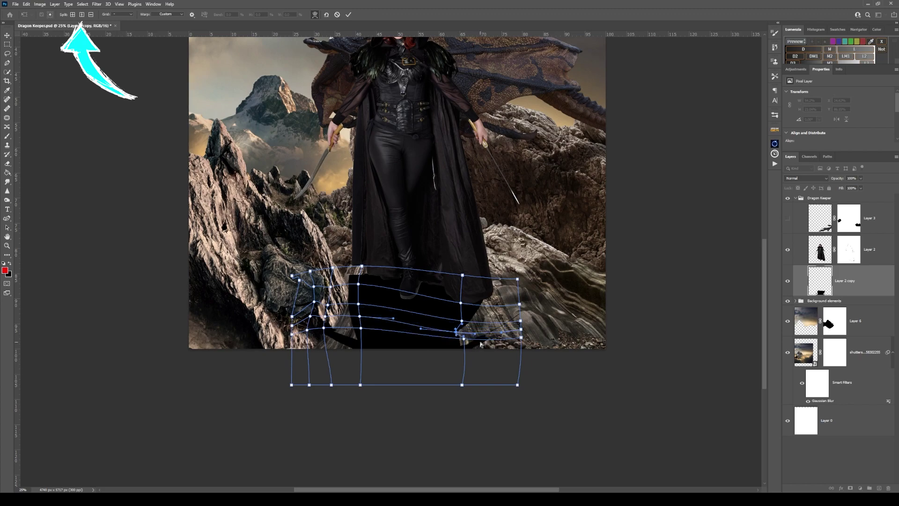
left_click_drag(522, 337, 523, 352)
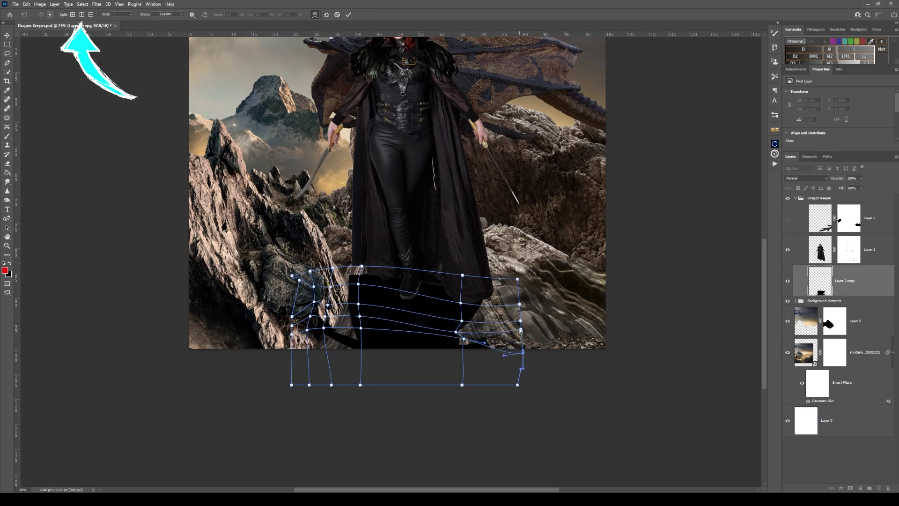
left_click(348, 14)
- Softly erase shadow spilling onto the right rocks with a 150 eraser at 14% opacity
key("e")
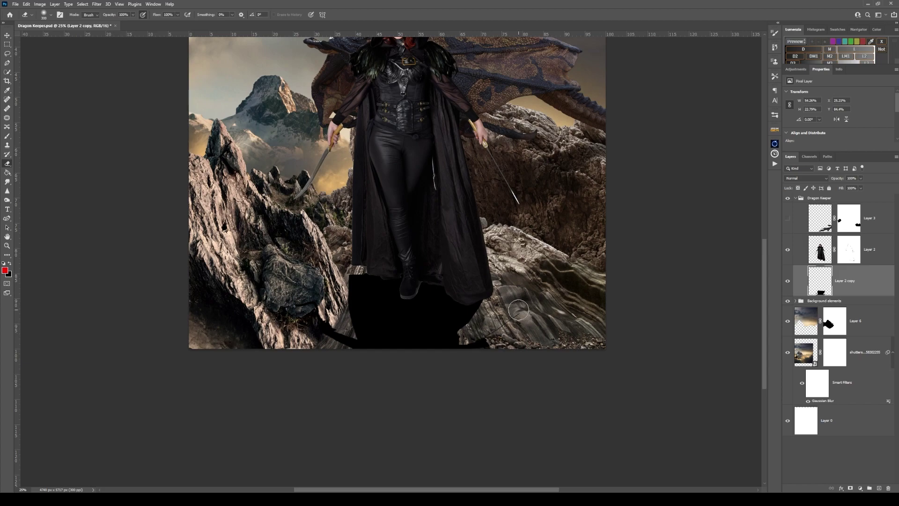
key("bracketleft")
left_click(135, 15)
left_click(105, 23)
mouse_move(541, 325)
left_mouse_down()
mouse_move(522, 310)
mouse_move(500, 329)
mouse_move(499, 321)
mouse_move(538, 322)
mouse_move(527, 312)
mouse_move(491, 331)
left_mouse_up()
left_click(134, 16)
- Lasso the shadow's left tail, warp it to curve over the rock, then deselect
left_click(7, 53)
mouse_move(296, 302)
left_mouse_down()
mouse_move(346, 328)
mouse_move(353, 357)
mouse_move(277, 307)
mouse_move(296, 302)
left_mouse_up()
left_click(27, 3)
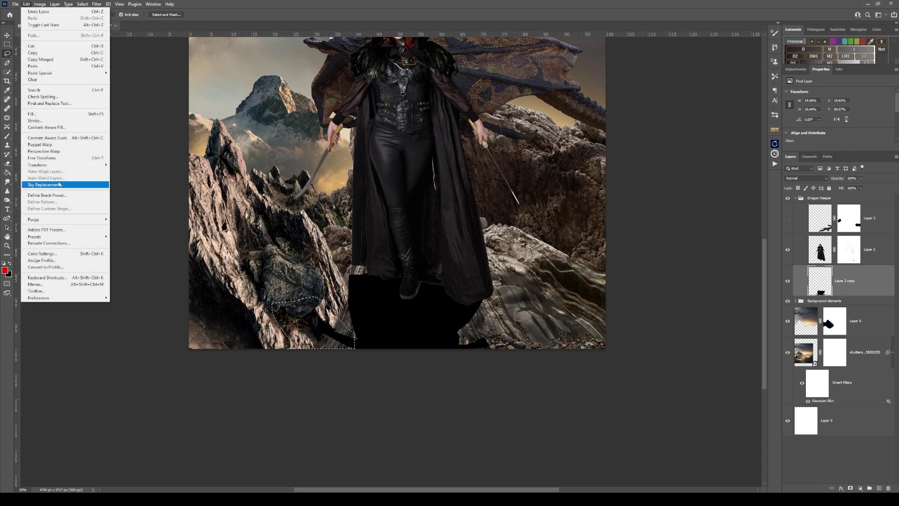
mouse_move(65, 165)
left_click(124, 211)
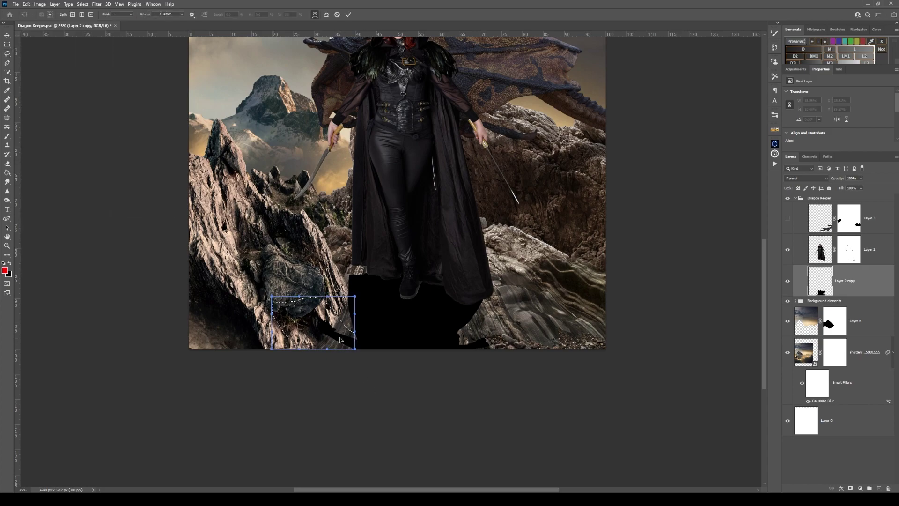
left_click_drag(341, 339, 326, 325)
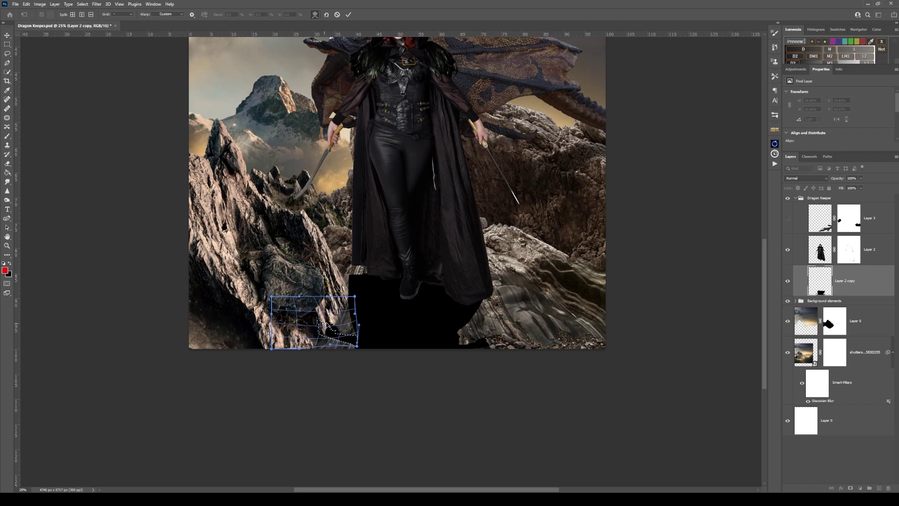
left_click(348, 15)
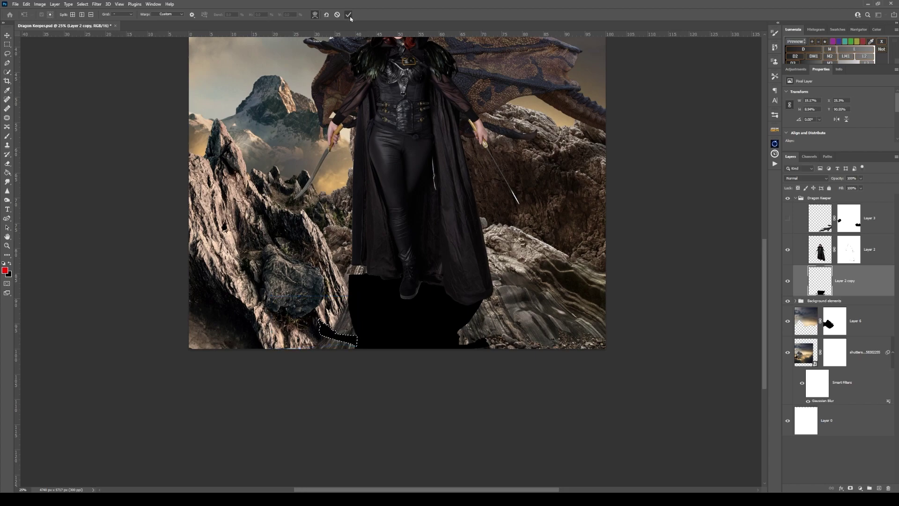
key("ctrl+d")
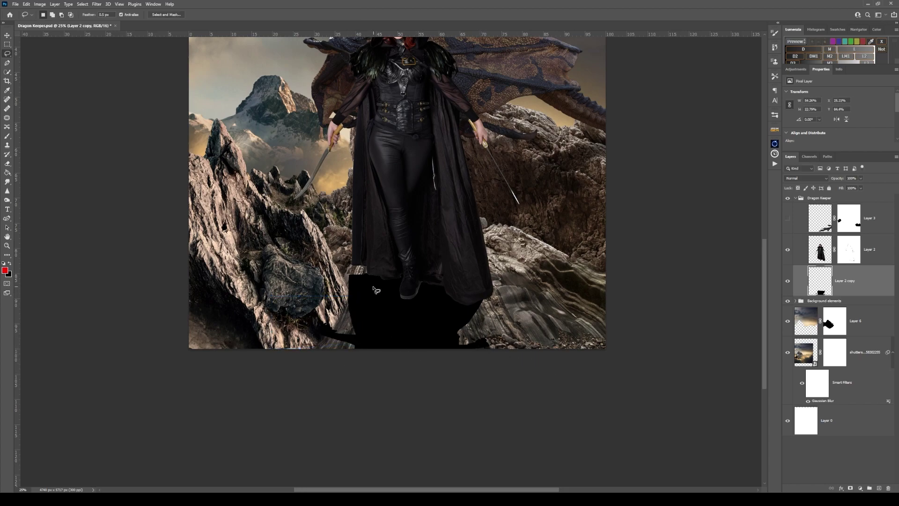
- Warp Layer 2 copy again, adding a vertical split and bending its top edge up to the cloak's hem
left_click(26, 4)
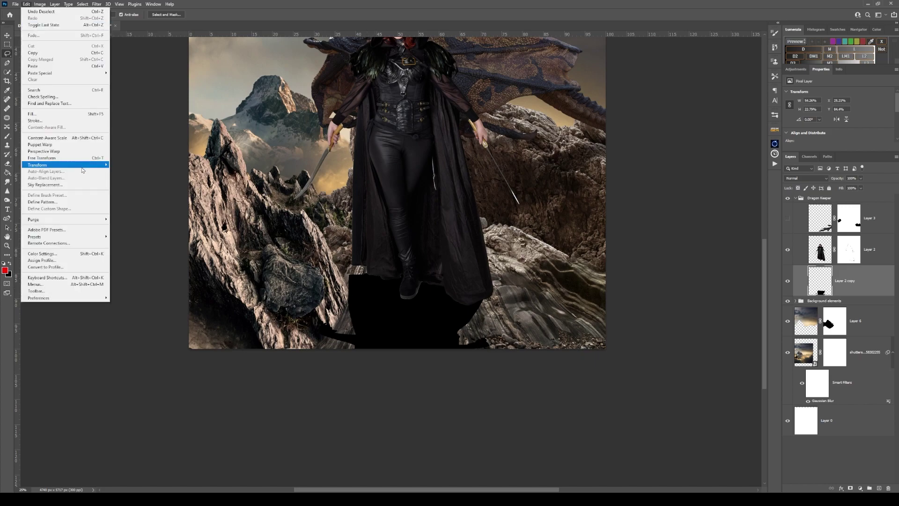
mouse_move(89, 165)
left_click(140, 214)
left_click_drag(372, 298, 358, 308)
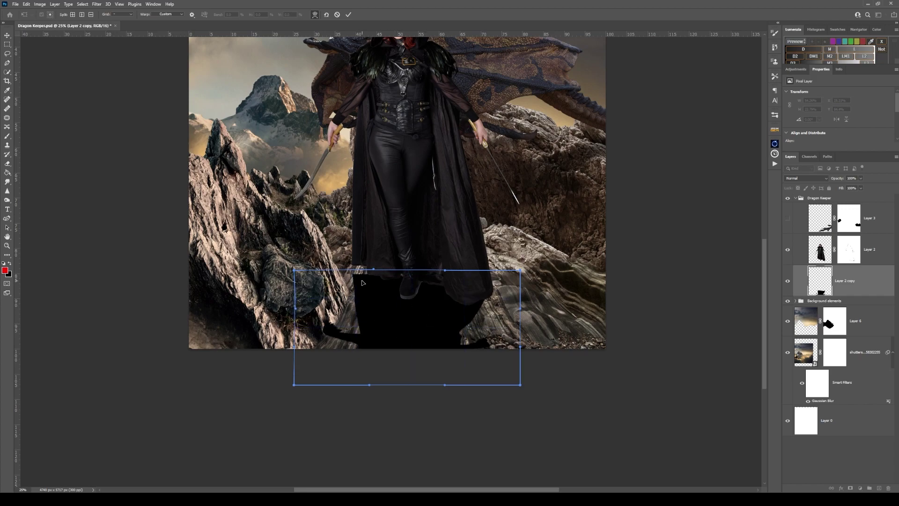
left_click_drag(363, 279, 366, 279)
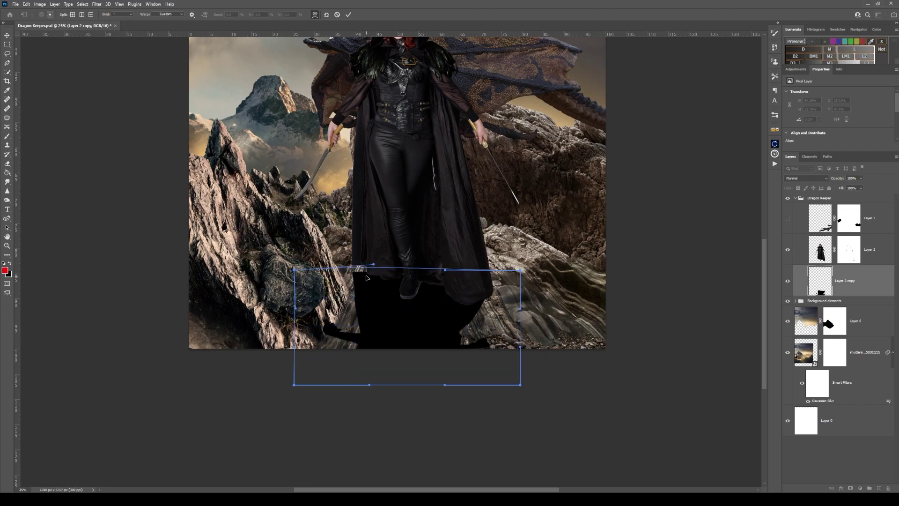
key("alt")
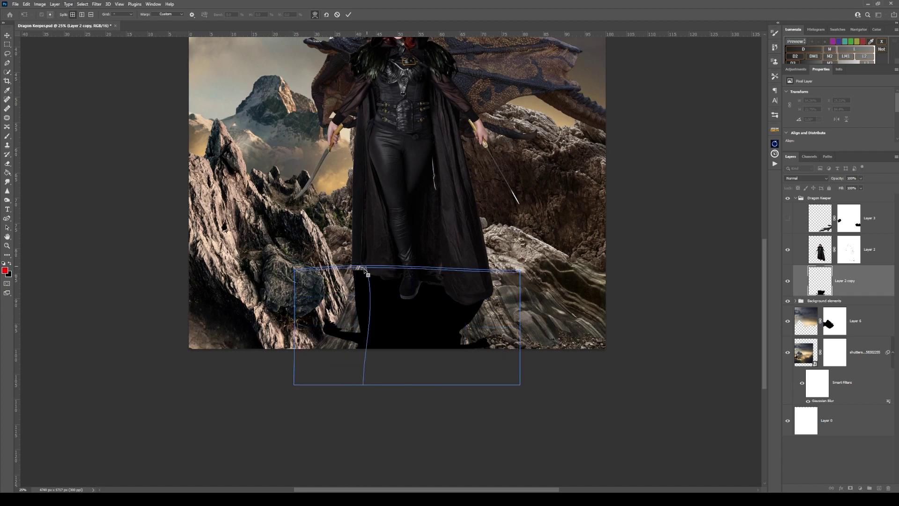
left_click(364, 270, "alt")
left_click_drag(362, 270, 418, 295)
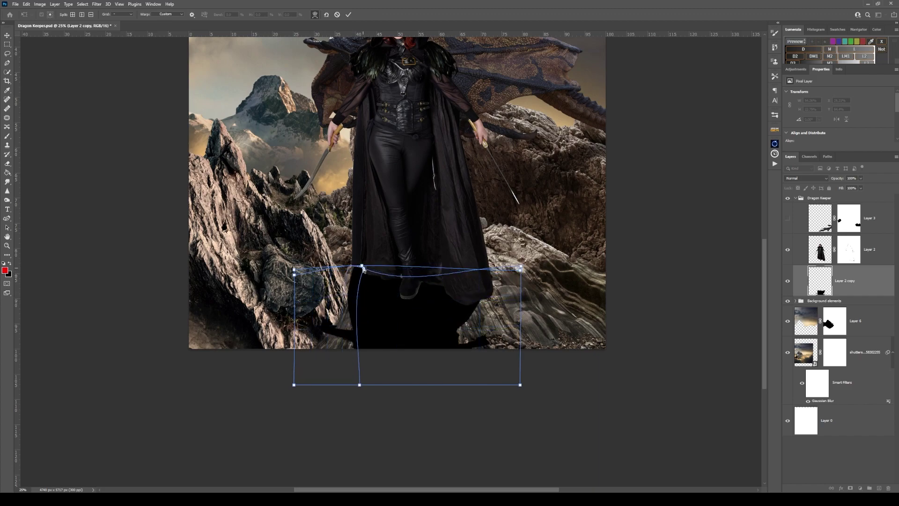
left_click_drag(363, 269, 368, 304)
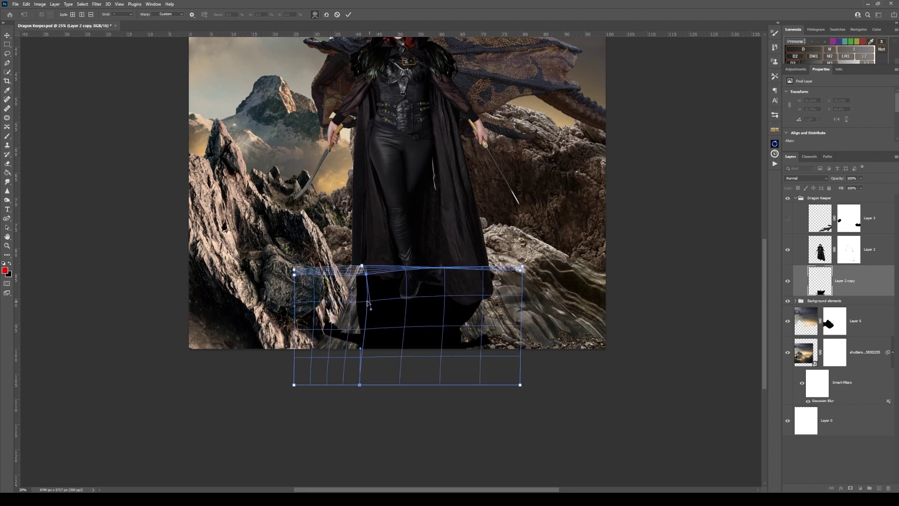
left_click_drag(360, 348, 353, 348)
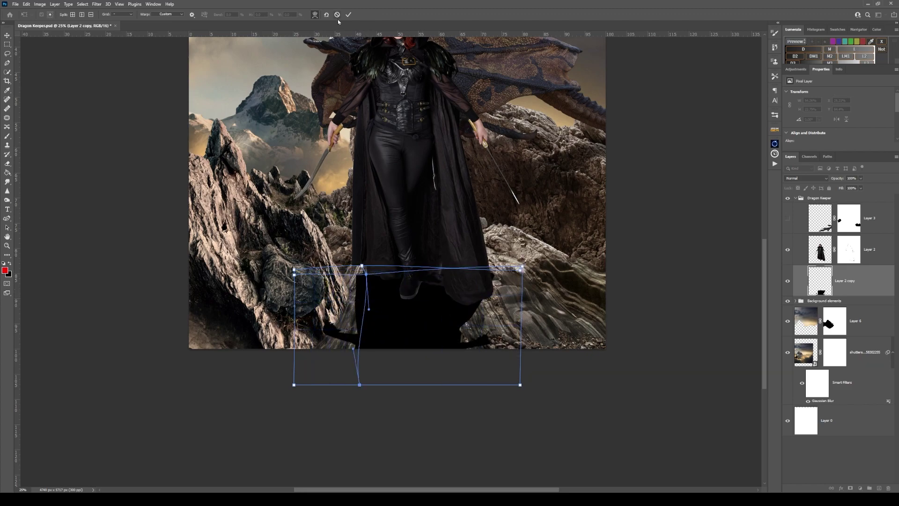
key("Return")
- Free-transform the shadow, stretching its bottom-left corner down and skewing it flat onto the rocks
key("l")
key("ctrl+t")
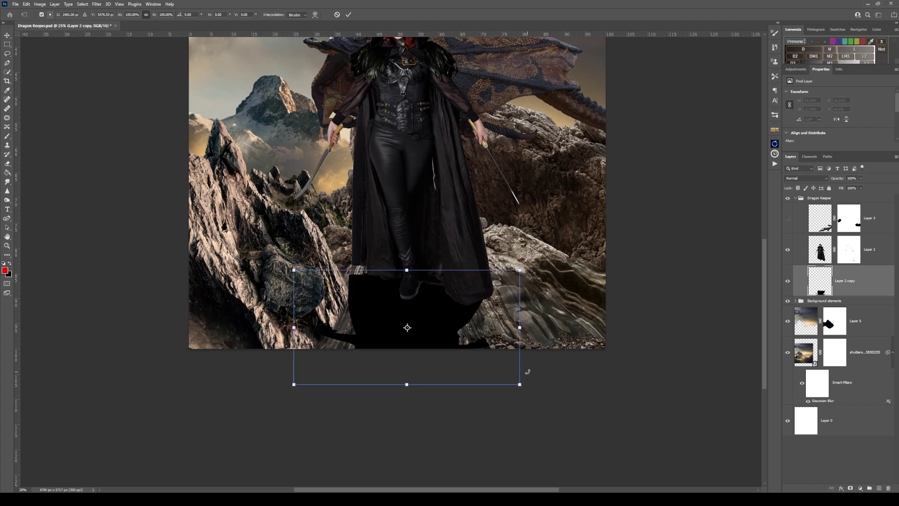
left_click_drag(296, 384, 276, 431)
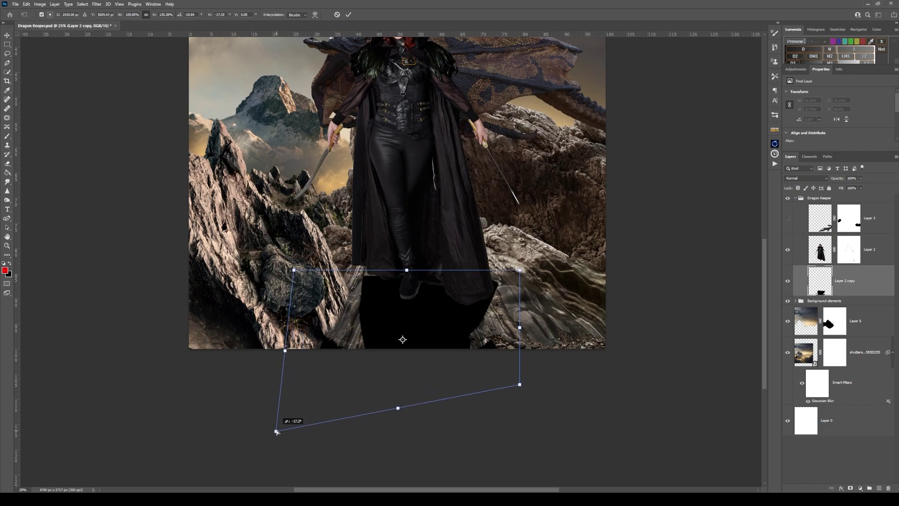
left_click_drag(520, 328, 511, 333)
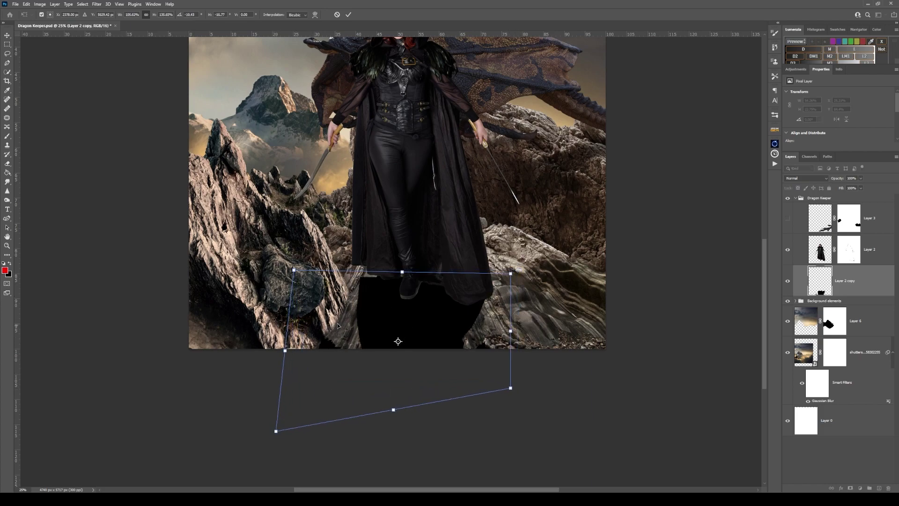
left_click_drag(294, 270, 279, 255)
left_click_drag(393, 411, 391, 428)
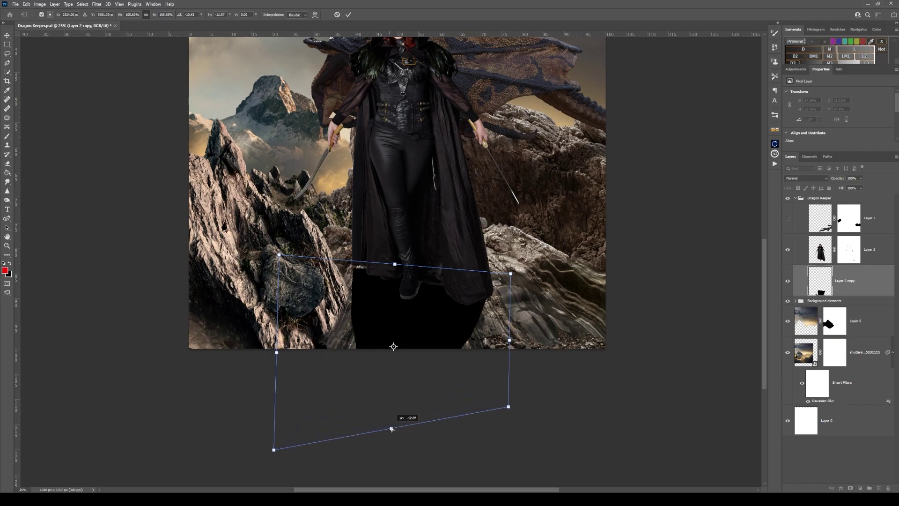
- Reapply Gaussian Blur to the shadow and lower its opacity to 55%
left_click(348, 14)
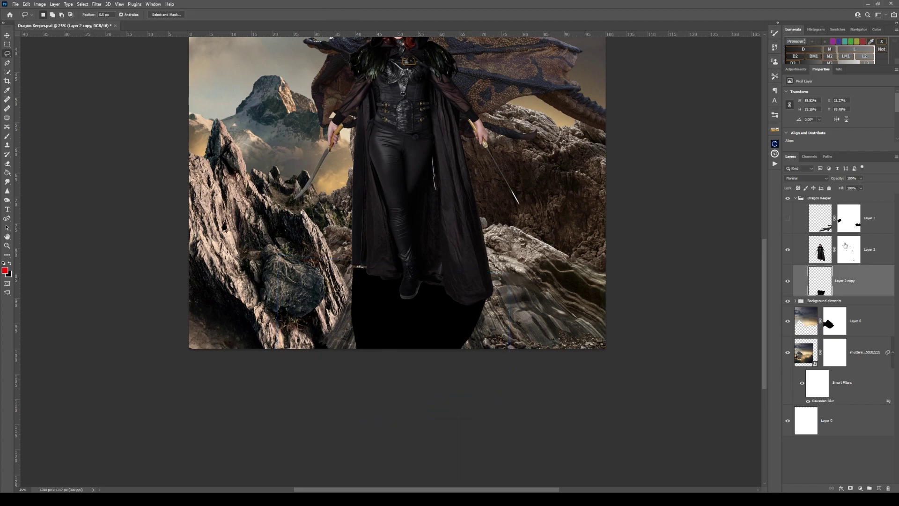
left_click(98, 5)
left_click(107, 12)
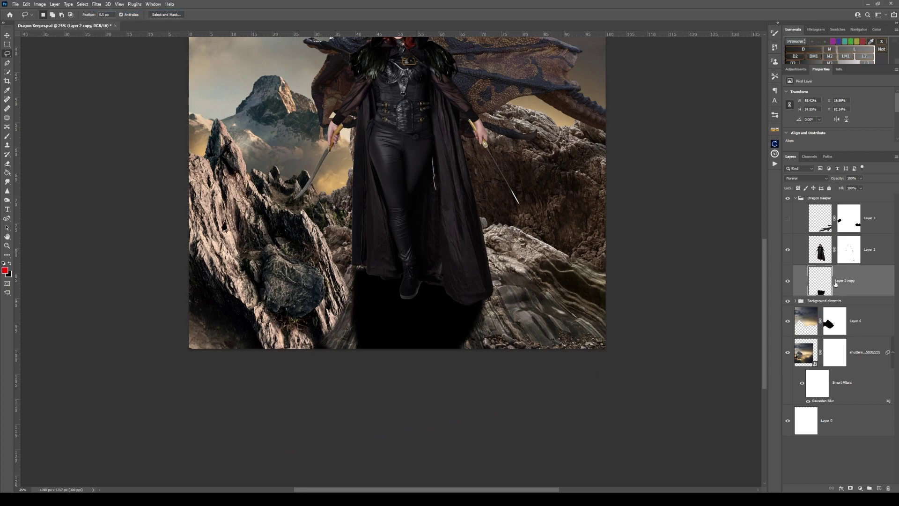
left_click_drag(842, 190, 847, 189)
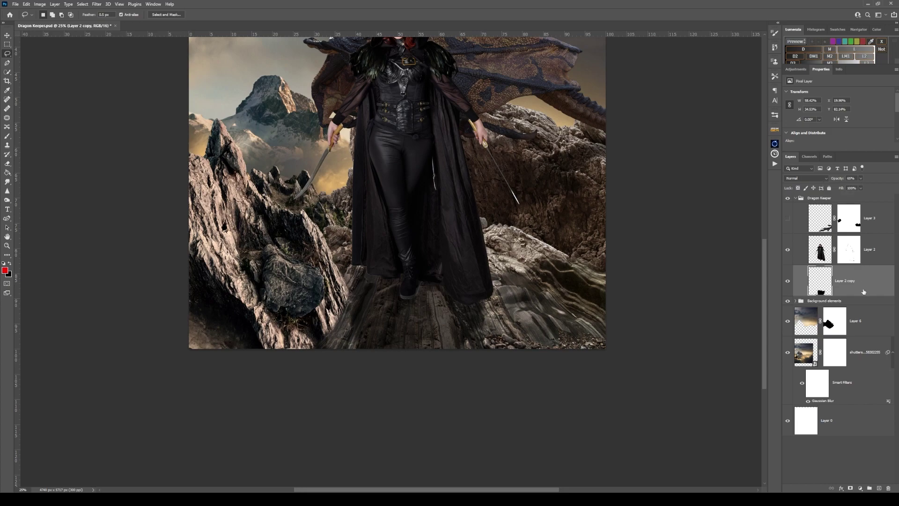
- Duplicate the shadow, erase its lower part with a 1000 eraser, and merge the copies into one layer
key("ctrl+j")
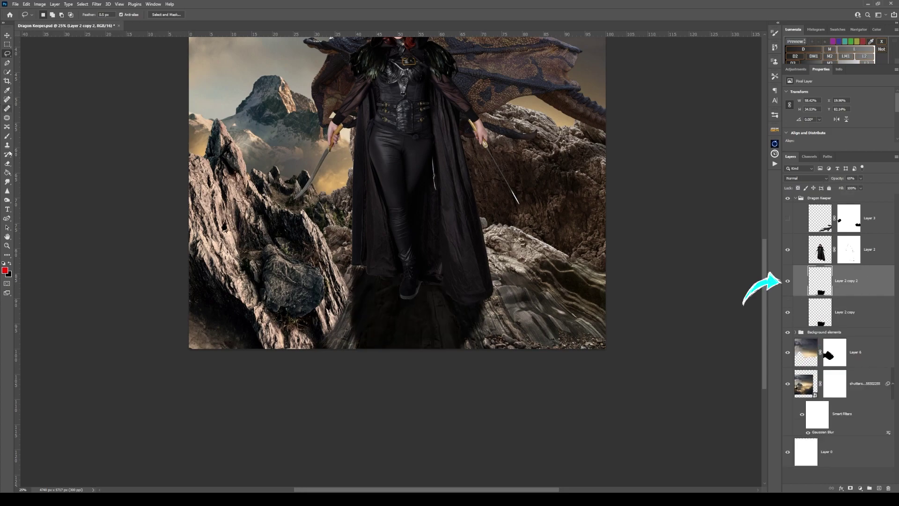
left_click(8, 163)
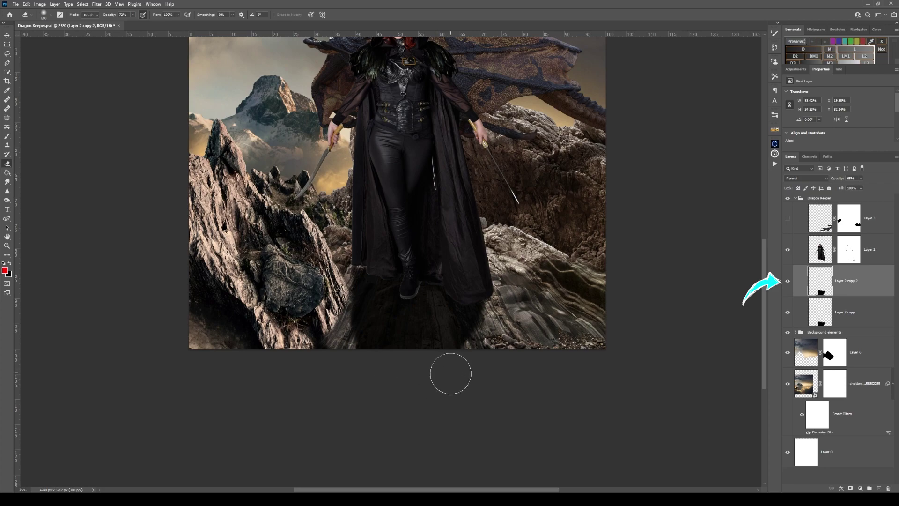
key("bracketright")
key("bracketright")
key("bracketright")
key("bracketright")
mouse_move(470, 390)
left_mouse_down()
mouse_move(449, 350)
mouse_move(421, 366)
left_mouse_up()
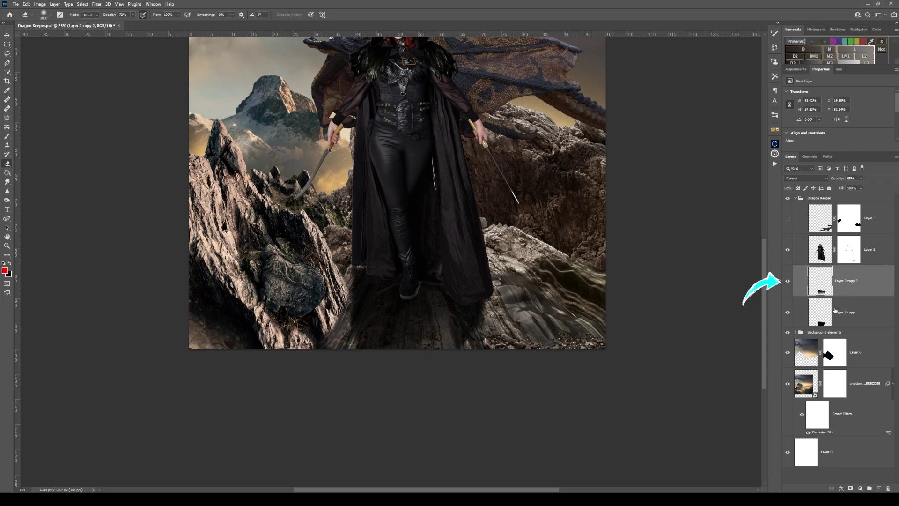
key("ctrl+j")
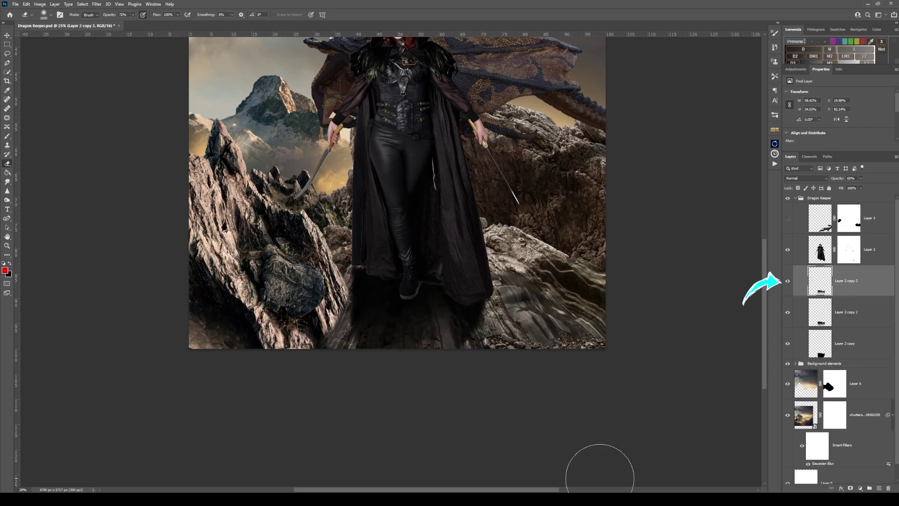
key("ctrl+j")
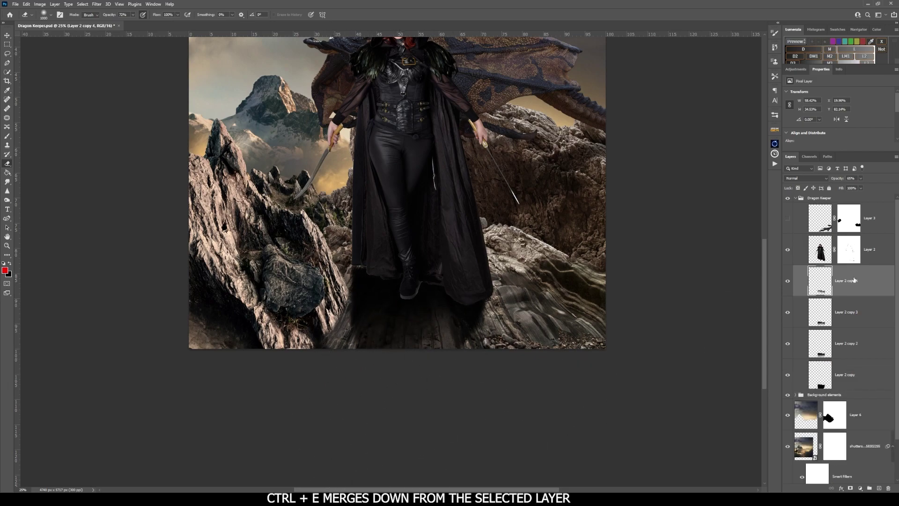
key("ctrl+e")
key("ctrl+e")
key("ctrl+e")
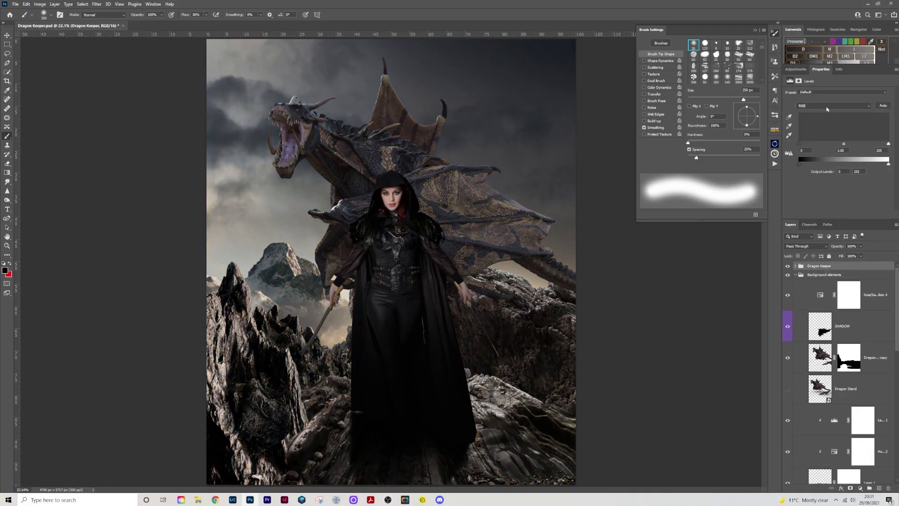
- Select the ATMOS smoke overlay layer and the Hue/Saturation adjustment toning the sky
left_click(838, 281)
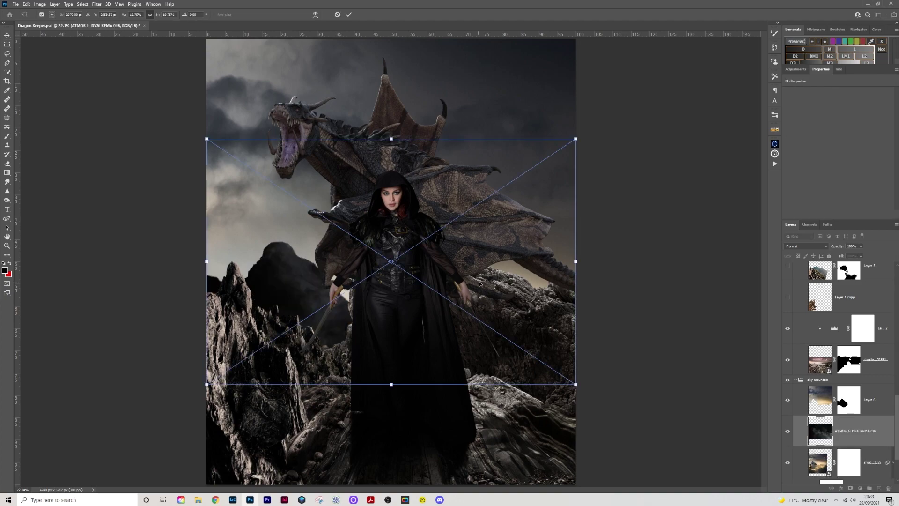
left_click(805, 246)
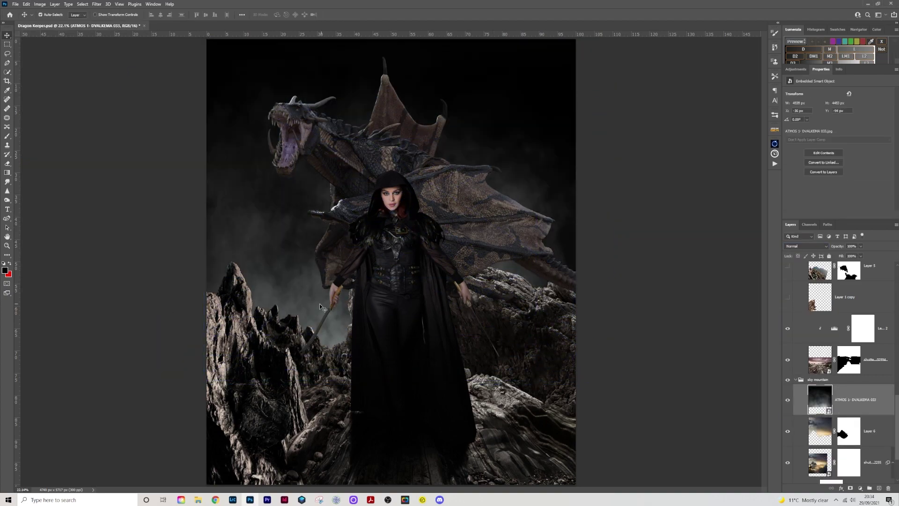
left_click(879, 410)
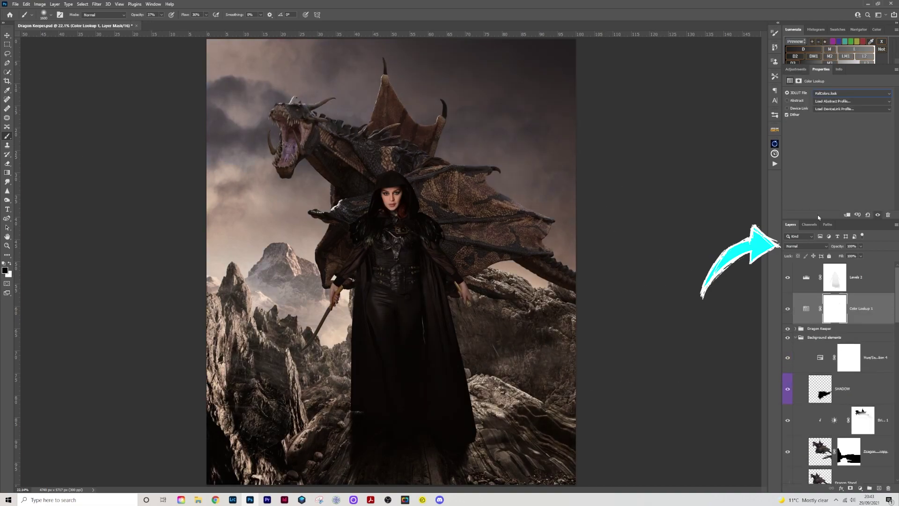
- Add a warm colour lookup, set the cloud layer to 46% opacity, and hide the extra birds copy
left_click(841, 318)
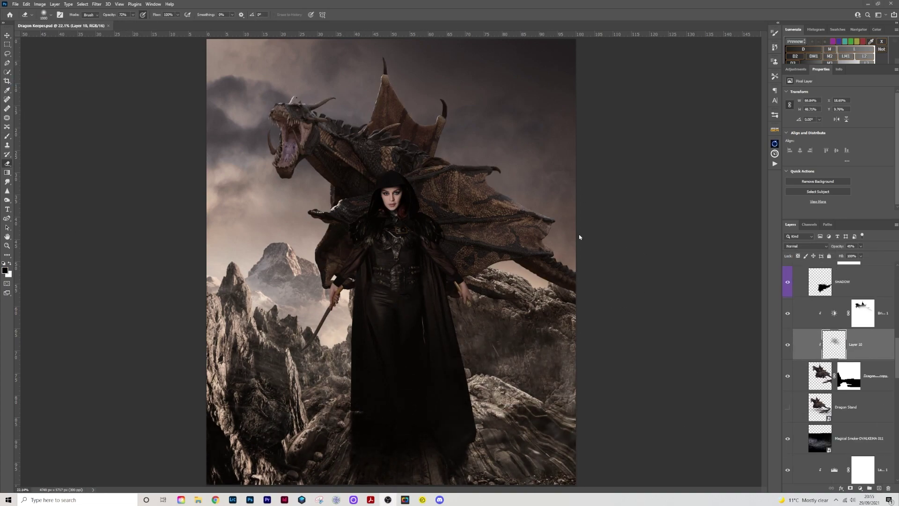
scroll(896, 321, "up", 5)
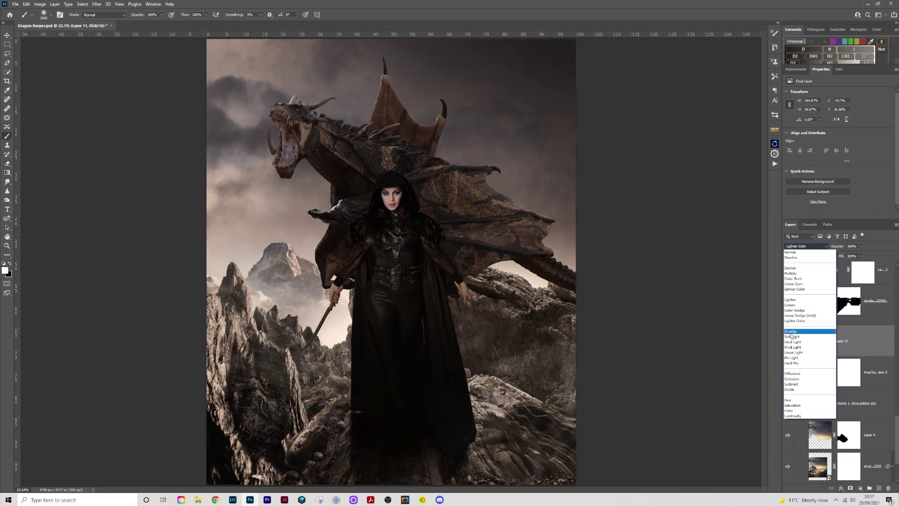
left_click_drag(863, 254, 844, 256)
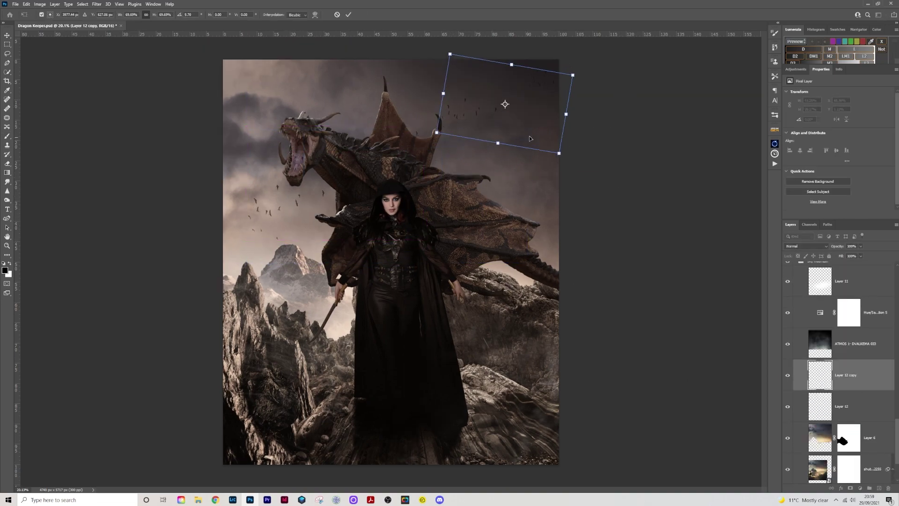
key("Return")
left_click(787, 375)
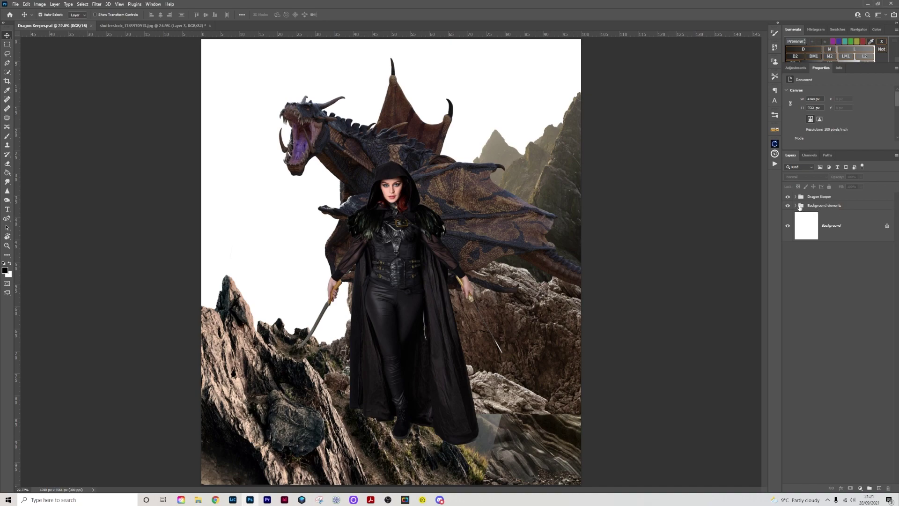
- Select the Background layer inside Background elements and drop the shutterstock cloudy sky photo onto the canvas
left_click(795, 206)
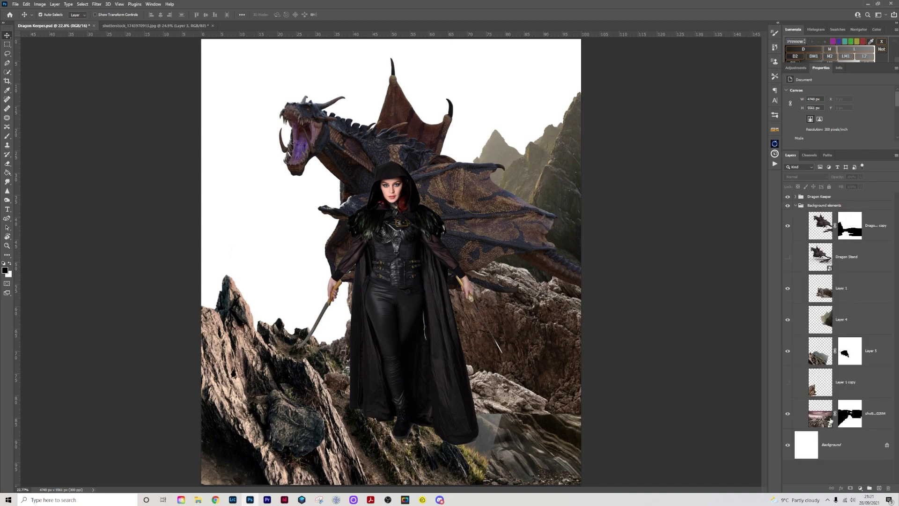
left_click(837, 443)
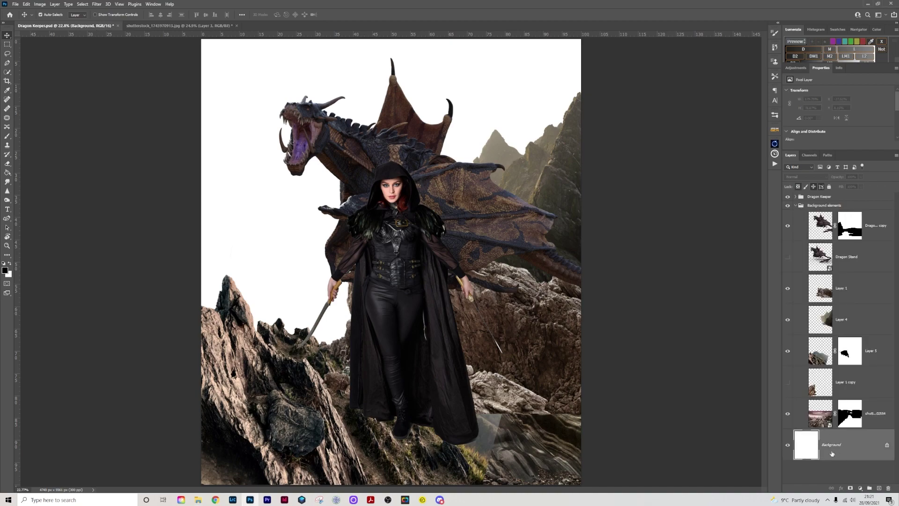
left_click_drag(396, 239, 290, 267)
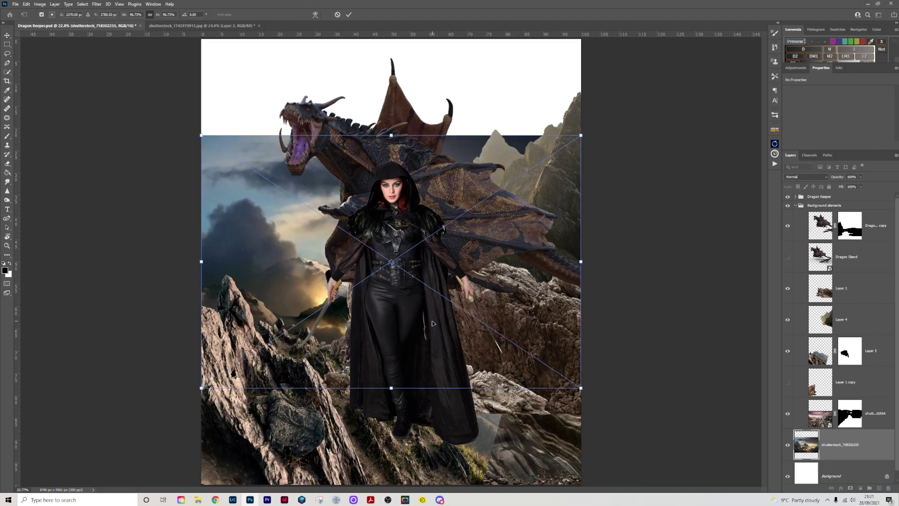
- Scale and position the sky photo to cover most of the white backdrop, then commit it
left_click_drag(415, 303, 429, 285)
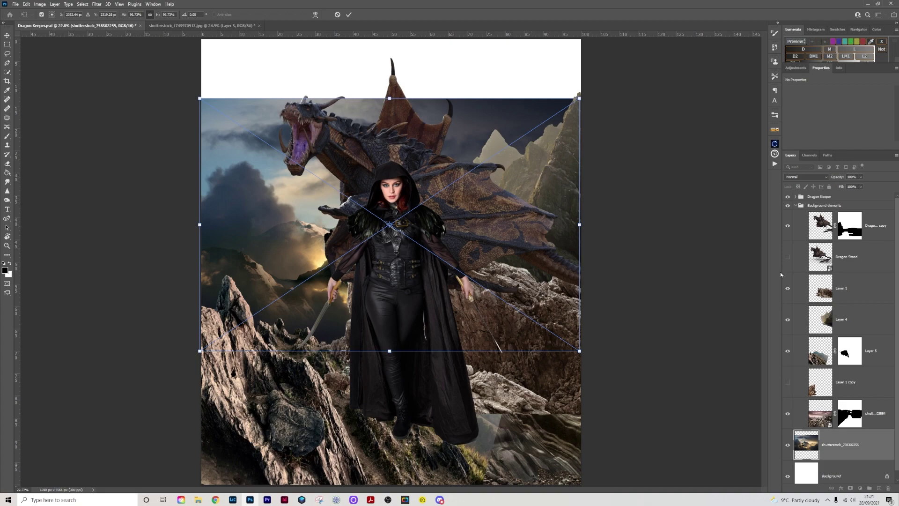
left_click_drag(389, 99, 391, 33)
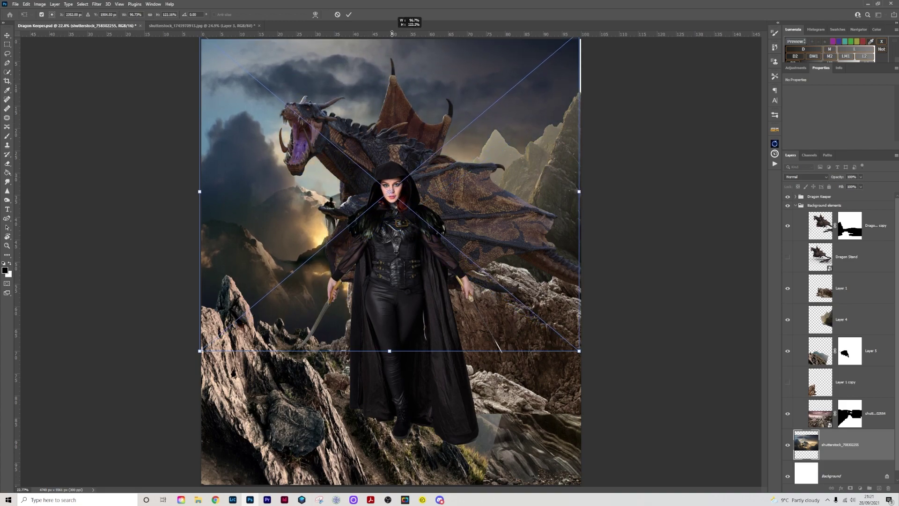
left_click_drag(579, 351, 594, 367)
left_click_drag(517, 343, 409, 370)
left_click_drag(323, 337, 337, 307)
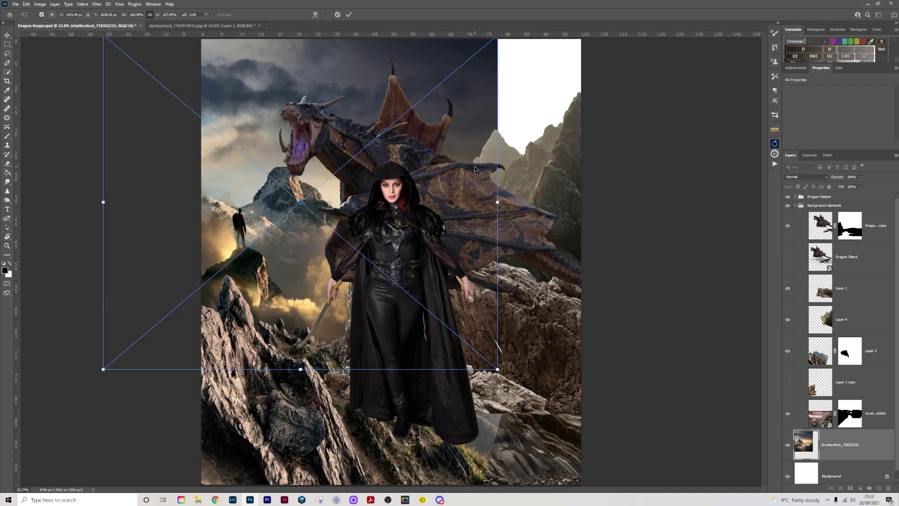
left_click_drag(499, 205, 532, 202)
left_click_drag(325, 165, 304, 175)
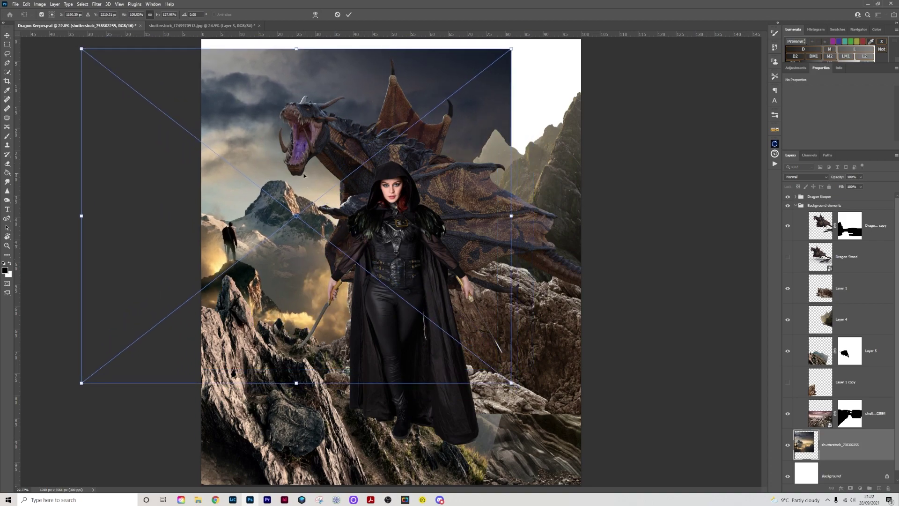
left_click_drag(302, 249, 313, 236)
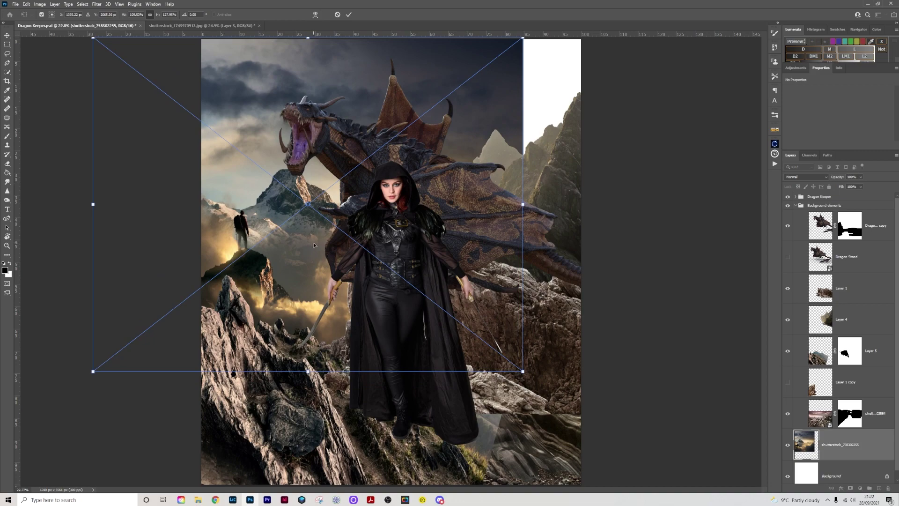
left_click_drag(256, 258, 310, 310)
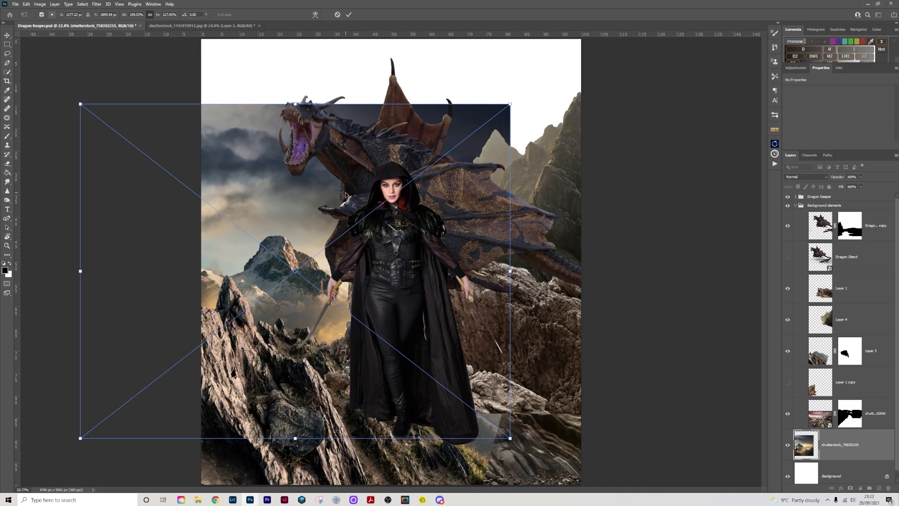
left_click(348, 15)
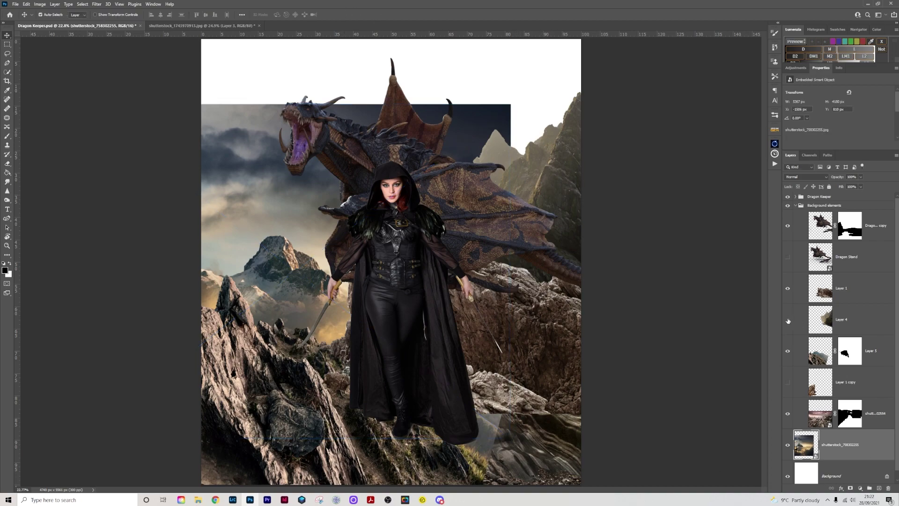